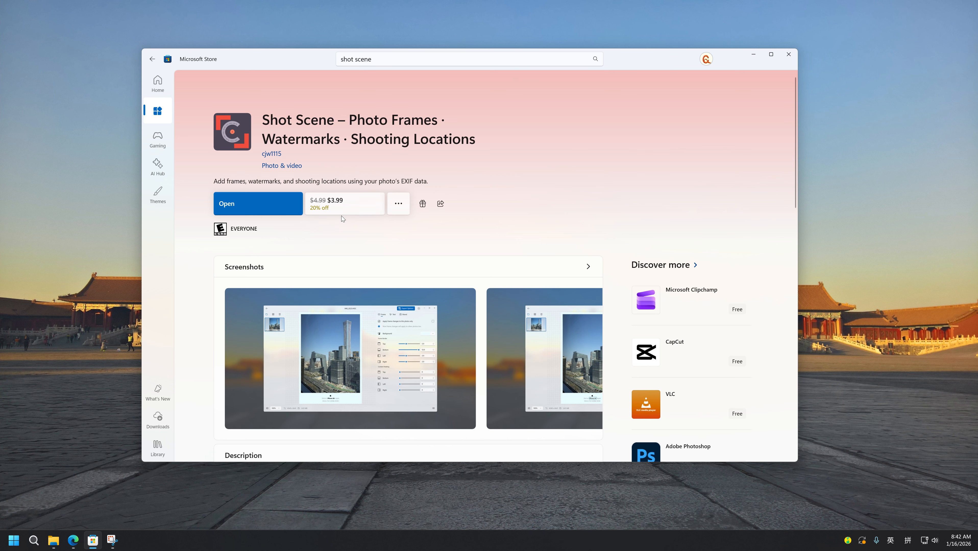
# - Switch to Shot Scene from its store page, reposition its window and minimize the Microsoft Store
pyautogui.click(241, 208)
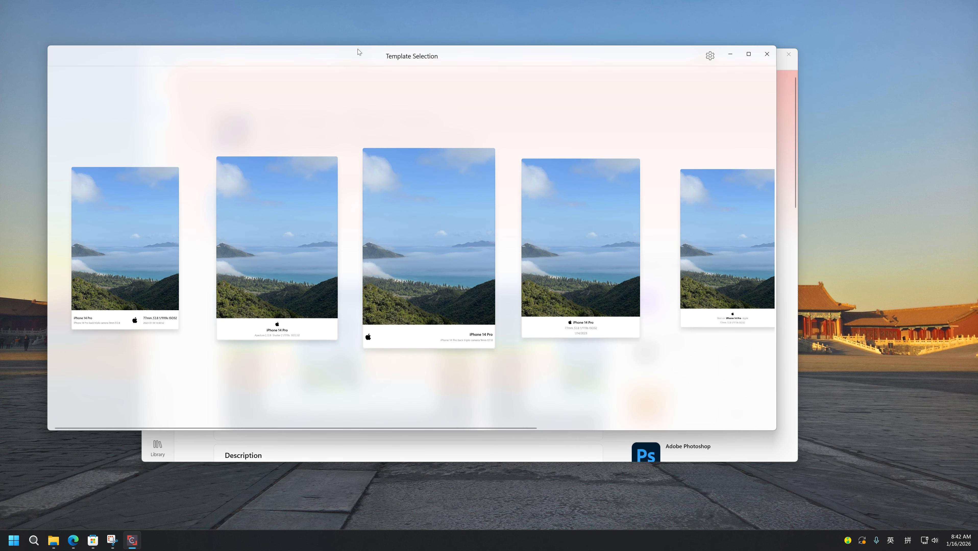
pyautogui.moveTo(359, 52); pyautogui.dragTo(419, 70)
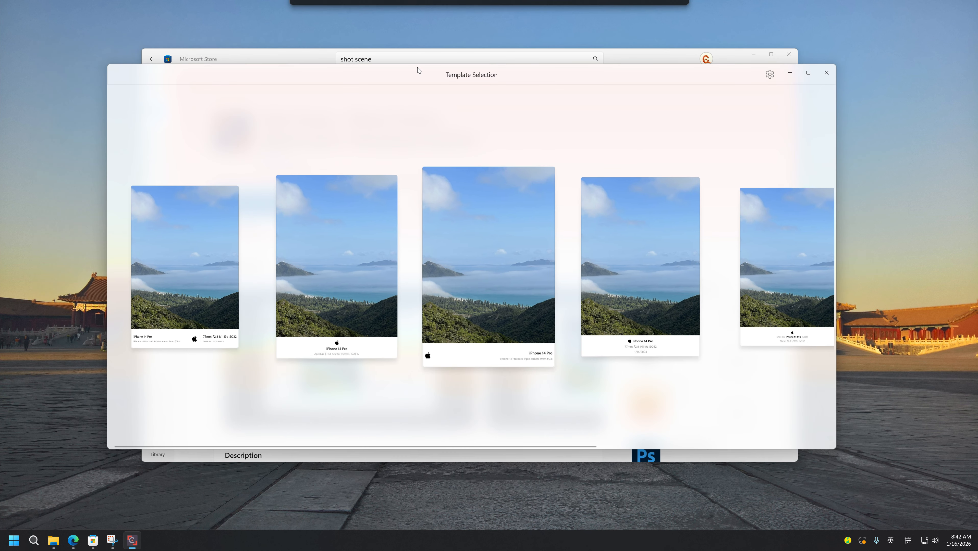
pyautogui.click(753, 57)
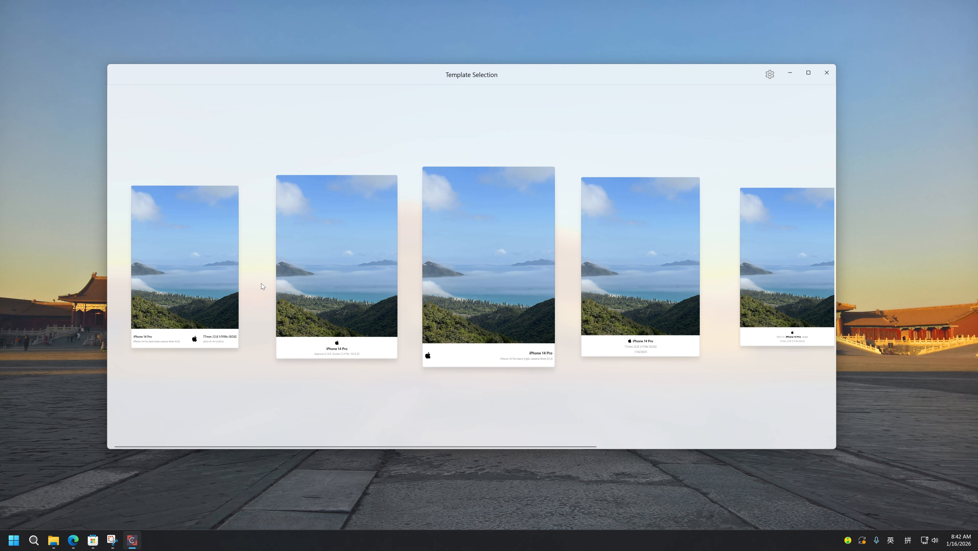
# - Browse the frame templates and choose the one with logo and model on the left, exposure data and date on the right
pyautogui.scroll(-3, 261, 284)
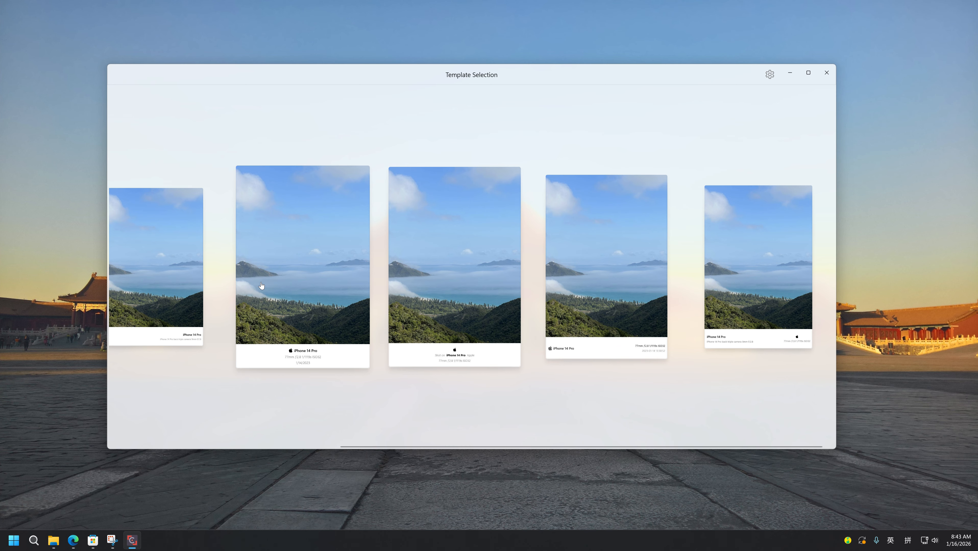
pyautogui.scroll(3, 261, 285)
pyautogui.scroll(-2, 260, 282)
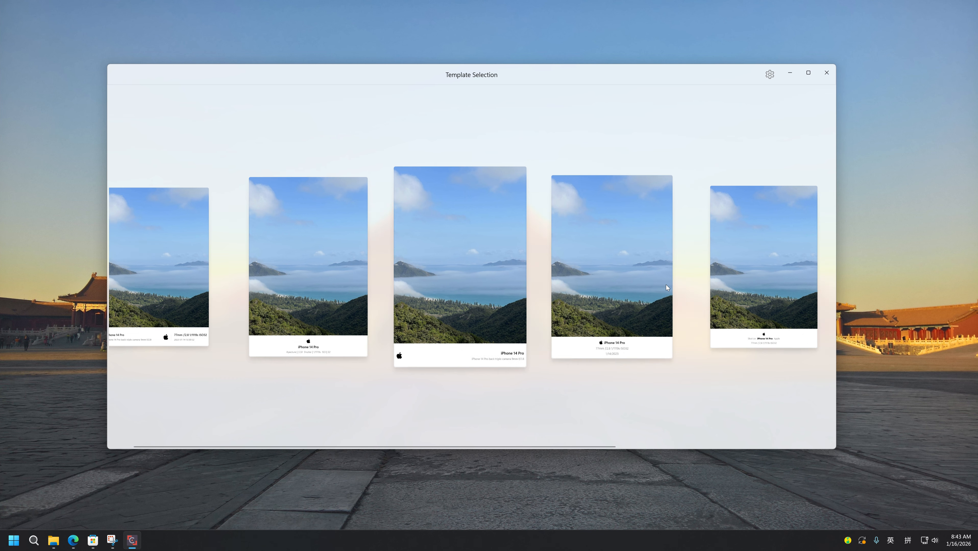
pyautogui.scroll(2, 665, 284)
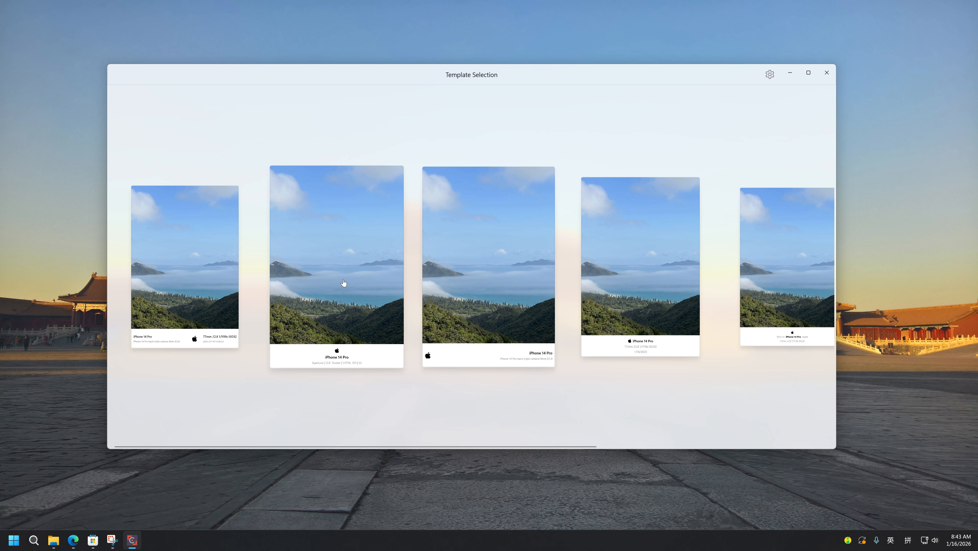
pyautogui.scroll(-2, 382, 286)
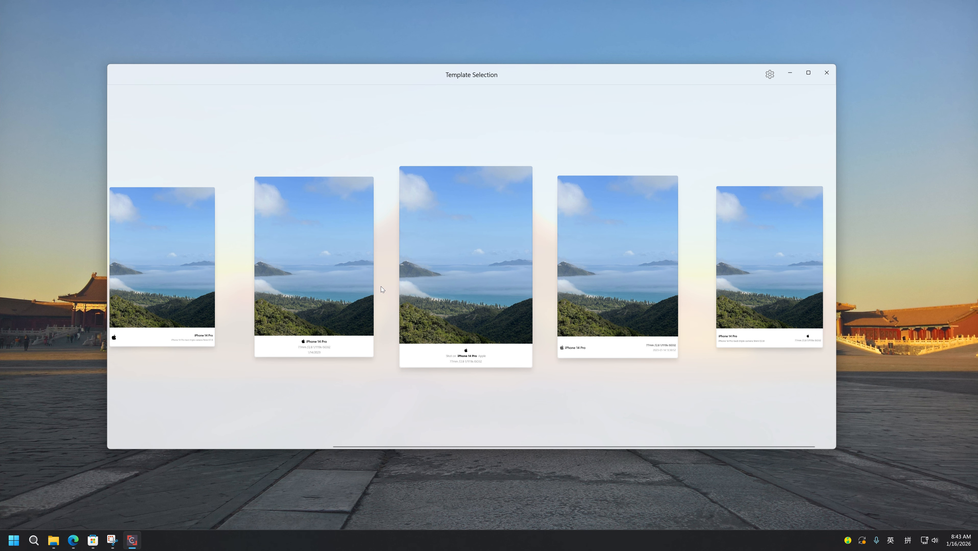
pyautogui.scroll(-1, 381, 287)
pyautogui.click(605, 260)
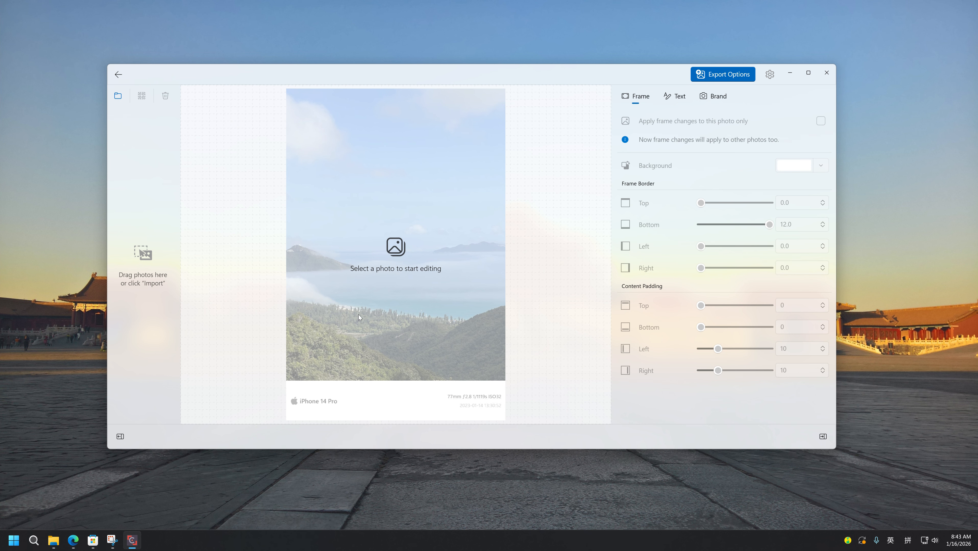
# - Examine the text and brand settings available for the chosen template
pyautogui.moveTo(463, 86)
pyautogui.mouseDown()
pyautogui.moveTo(462, 77)
pyautogui.moveTo(461, 89)
pyautogui.mouseUp()
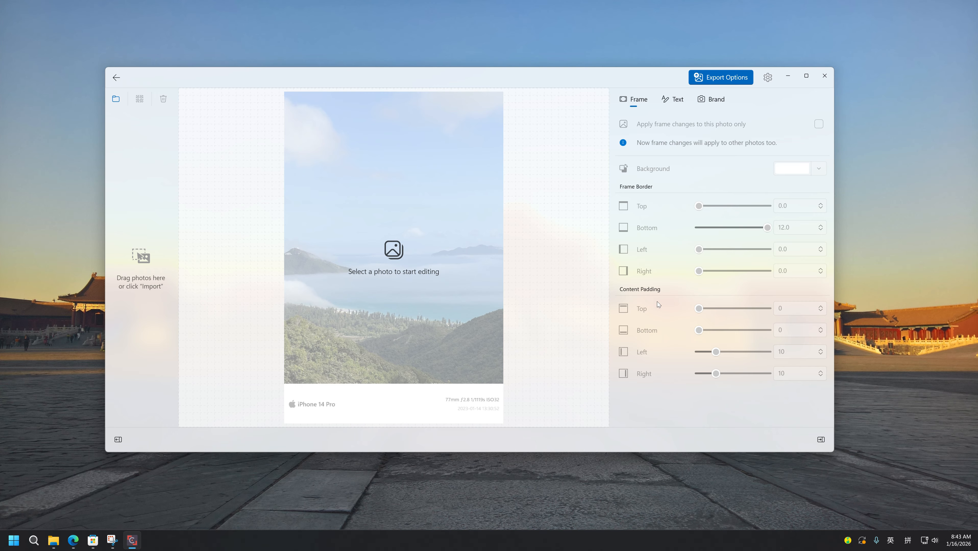
pyautogui.click(671, 99)
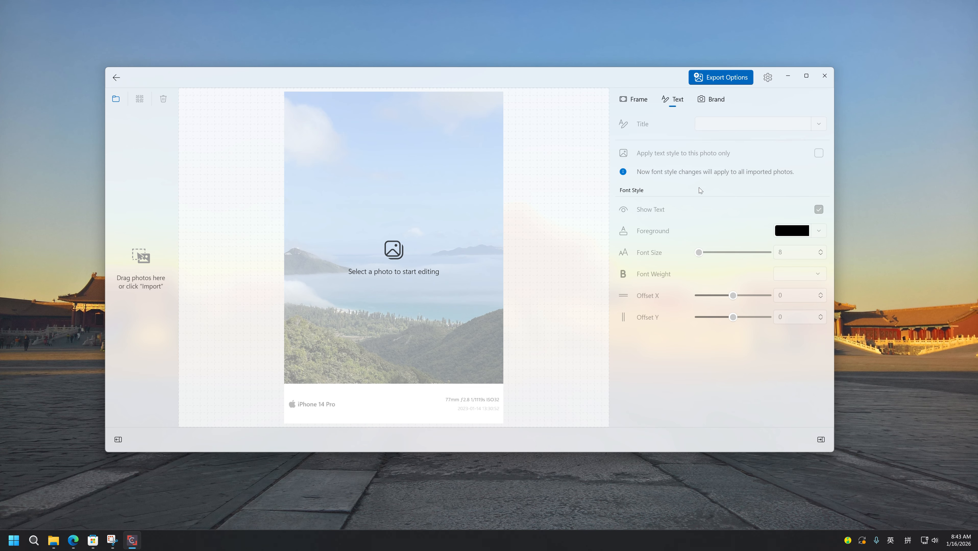
pyautogui.click(711, 107)
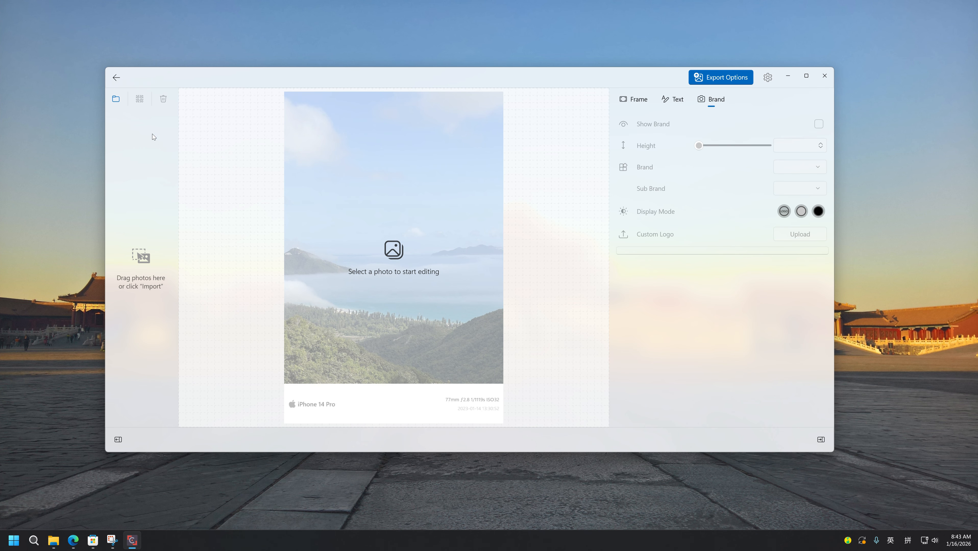
# - Import the photos DSCF0003.JPG, IMG_0223.HEIC and paperwall_10.jpg from the Pictures folder
pyautogui.click(115, 98)
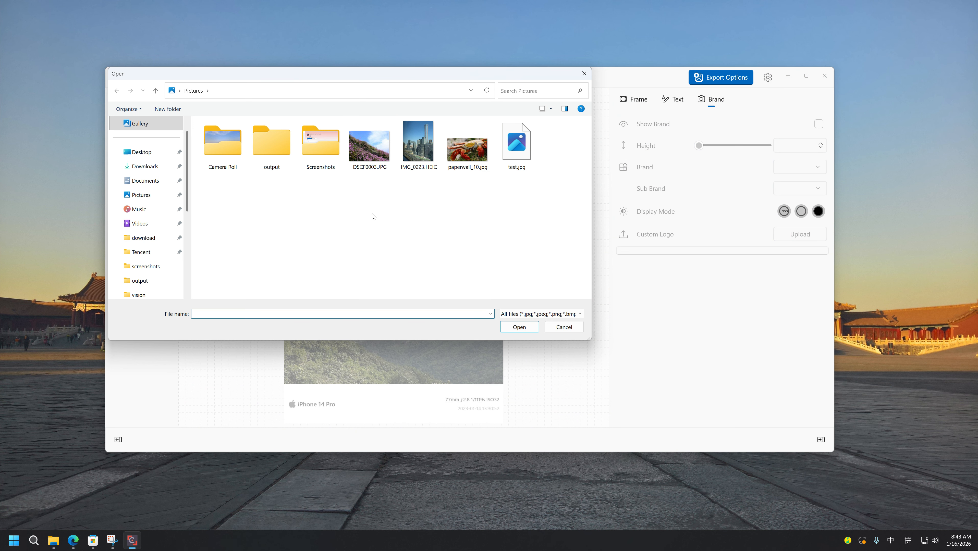
pyautogui.click(370, 151)
pyautogui.click(368, 229)
pyautogui.moveTo(478, 195); pyautogui.dragTo(373, 131)
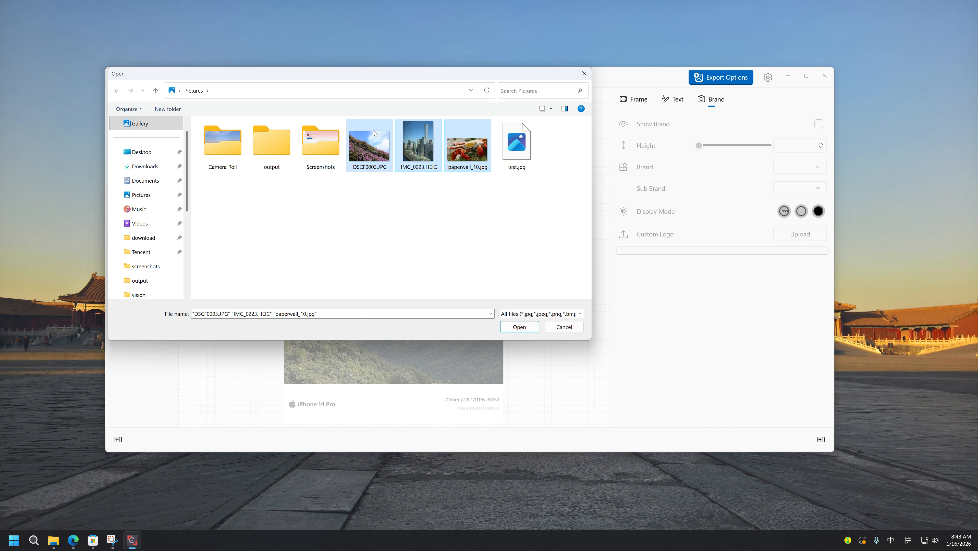
pyautogui.click(520, 327)
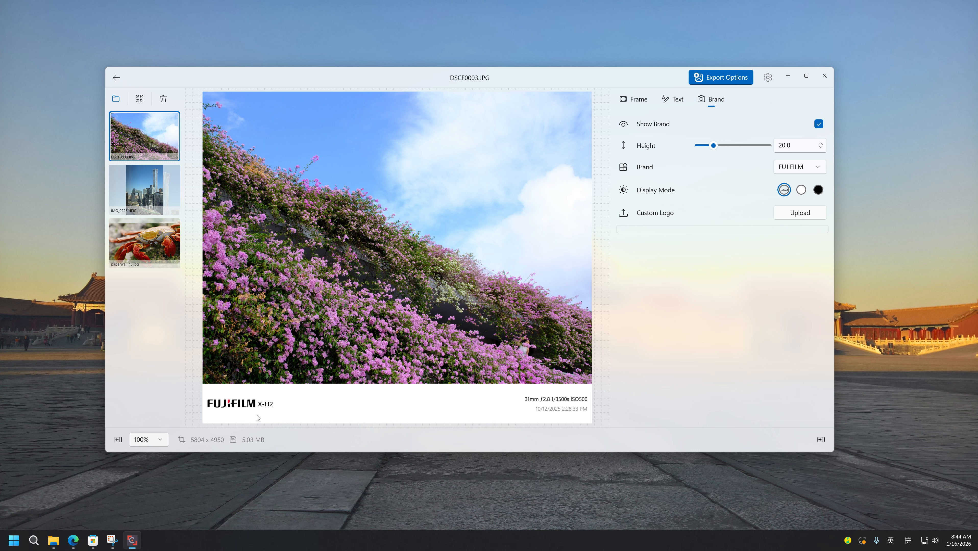
# - Inspect the settings of the caption's model text, exposure data, date and brand logo in turn
pyautogui.click(266, 406)
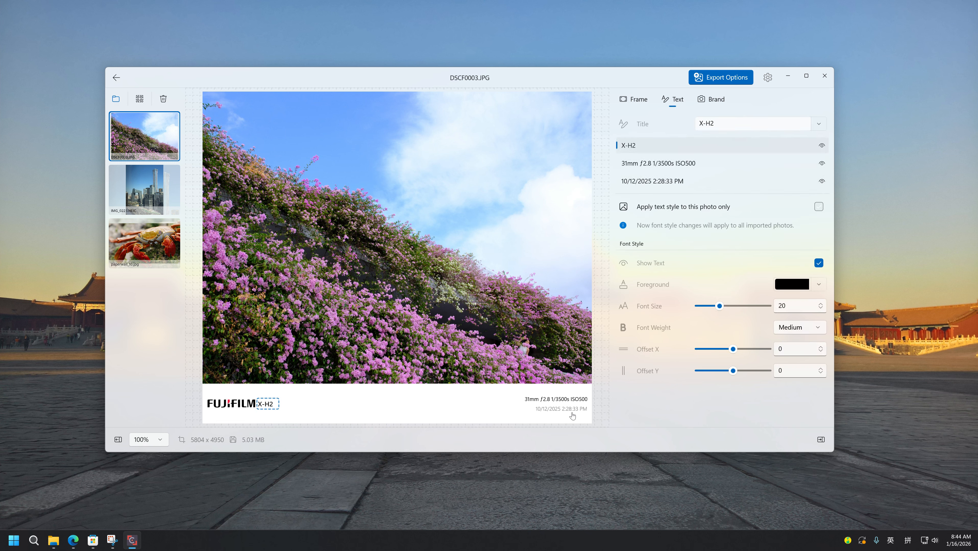
pyautogui.click(557, 402)
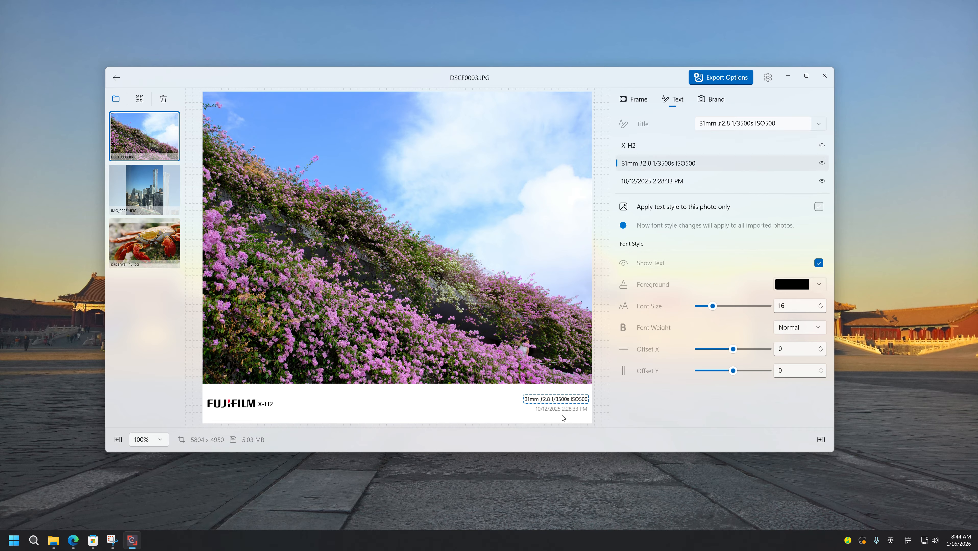
pyautogui.click(565, 411)
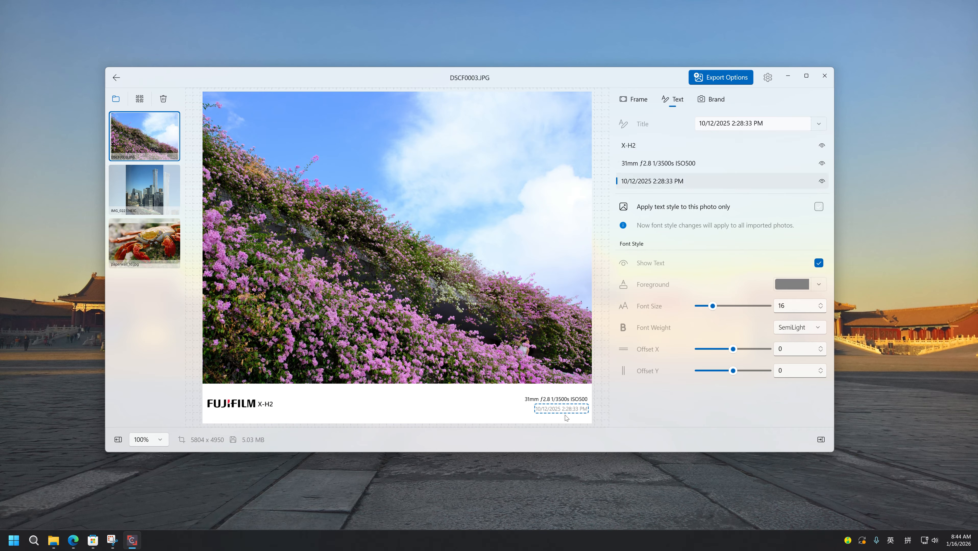
pyautogui.click(231, 403)
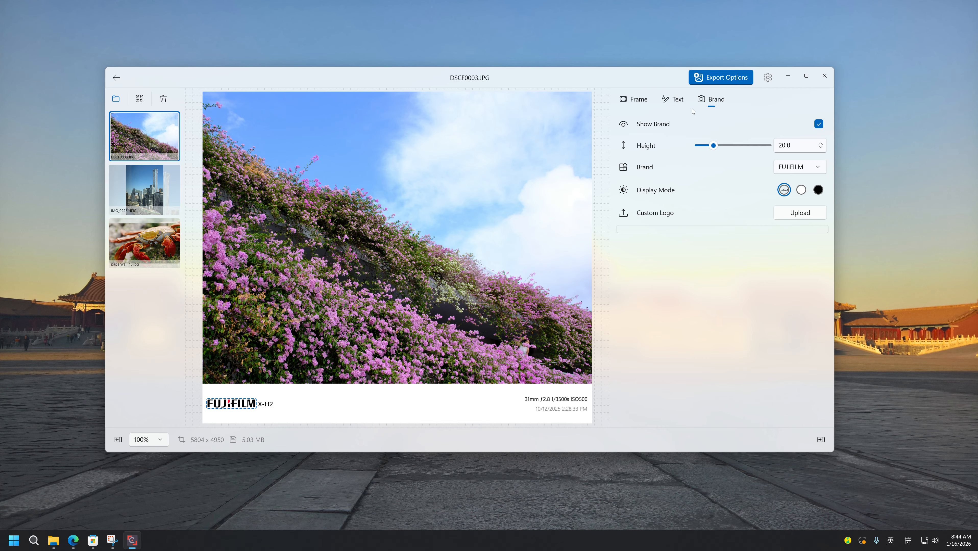
# - Try hiding the brand logo and show it again
pyautogui.click(819, 125)
pyautogui.click(819, 127)
pyautogui.click(820, 128)
# - Try a brand logo height of 29.3 and set the height back to 20
pyautogui.moveTo(716, 149)
pyautogui.mouseDown()
pyautogui.moveTo(733, 148)
pyautogui.moveTo(719, 149)
pyautogui.mouseUp()
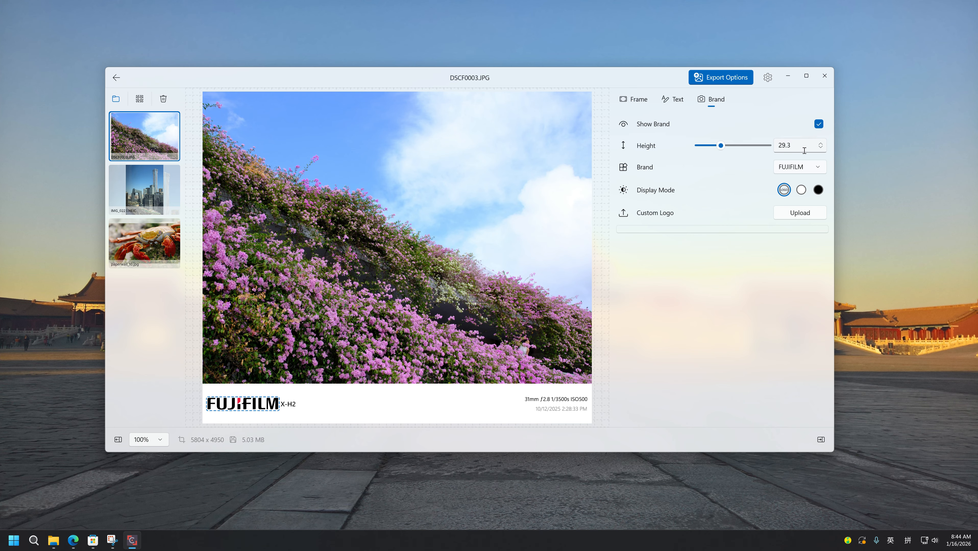
pyautogui.press('Tab')
pyautogui.write('20')
pyautogui.press('Return')
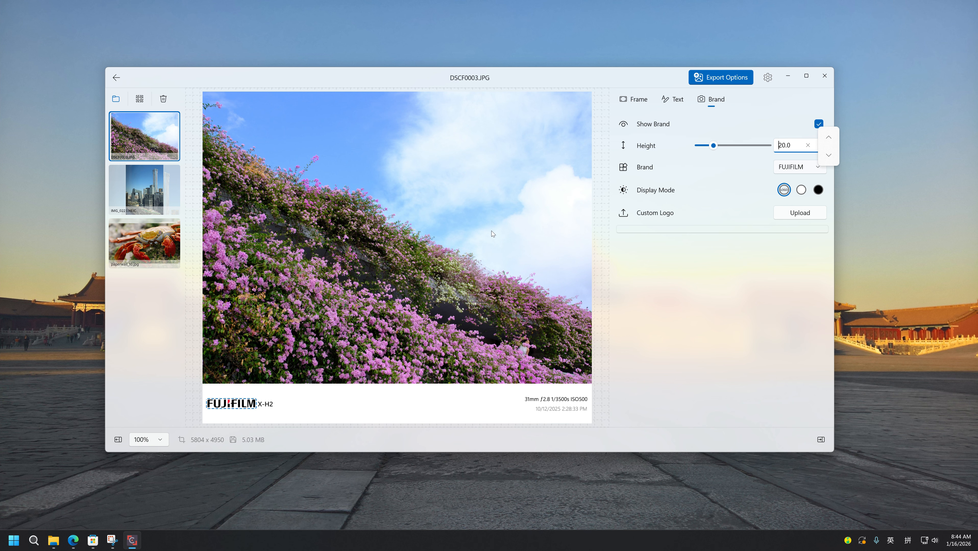
pyautogui.click(670, 315)
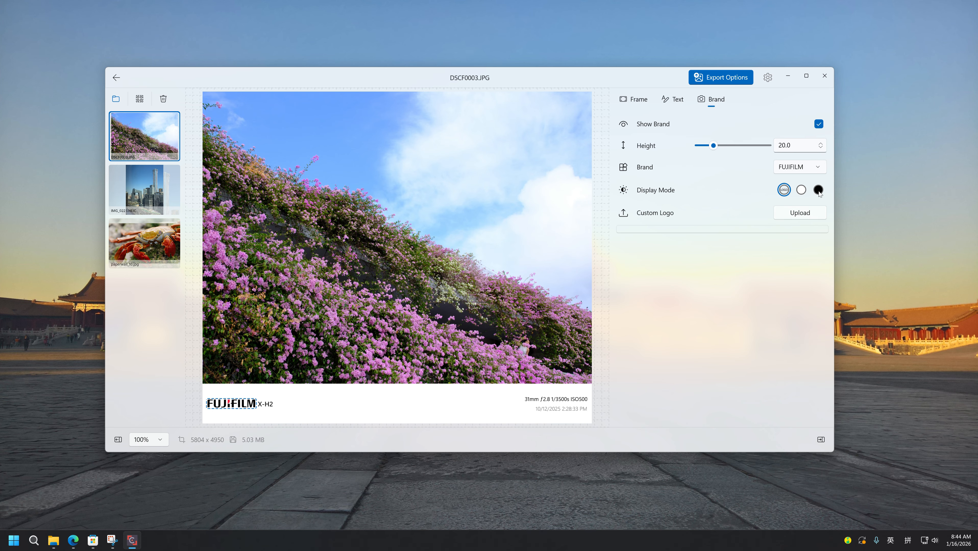
# - Set the photo's brand to Custom
pyautogui.click(821, 169)
pyautogui.scroll(-3, 783, 197)
pyautogui.scroll(-5, 783, 198)
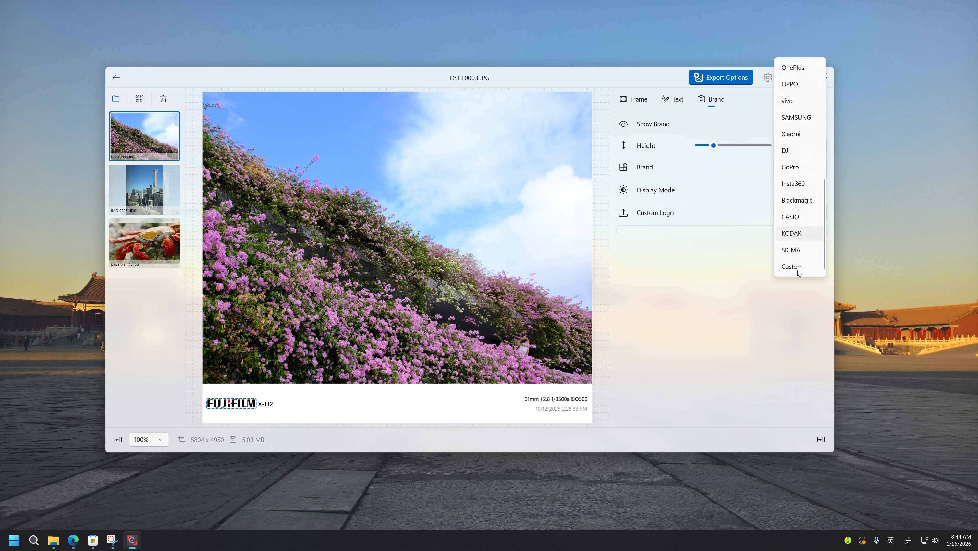
pyautogui.click(790, 271)
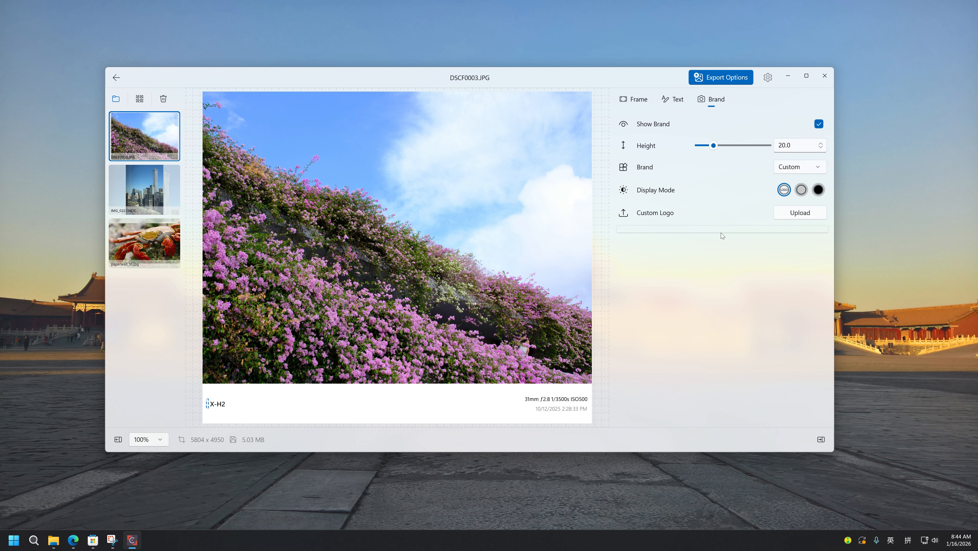
# - Set the photo's brand to PENTAX
pyautogui.click(809, 173)
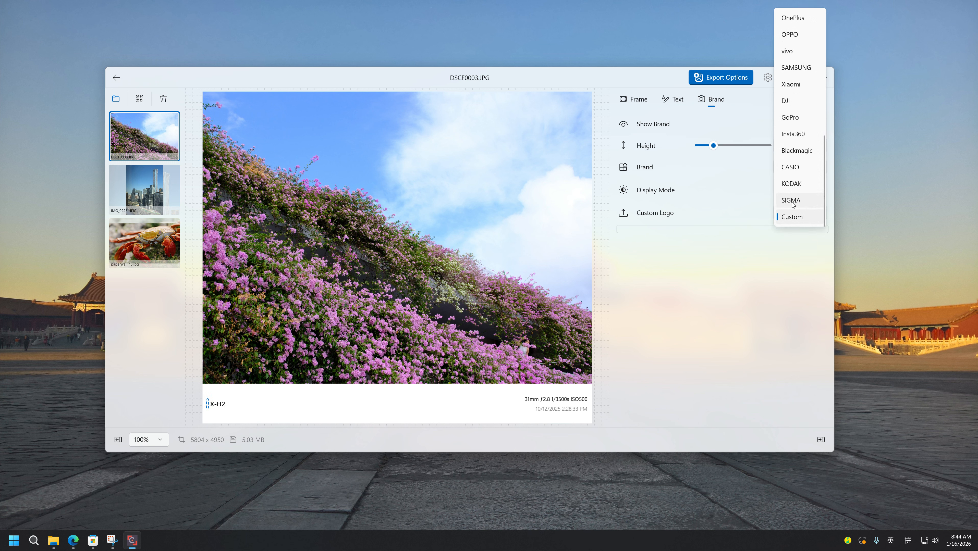
pyautogui.scroll(4, 800, 146)
pyautogui.click(796, 126)
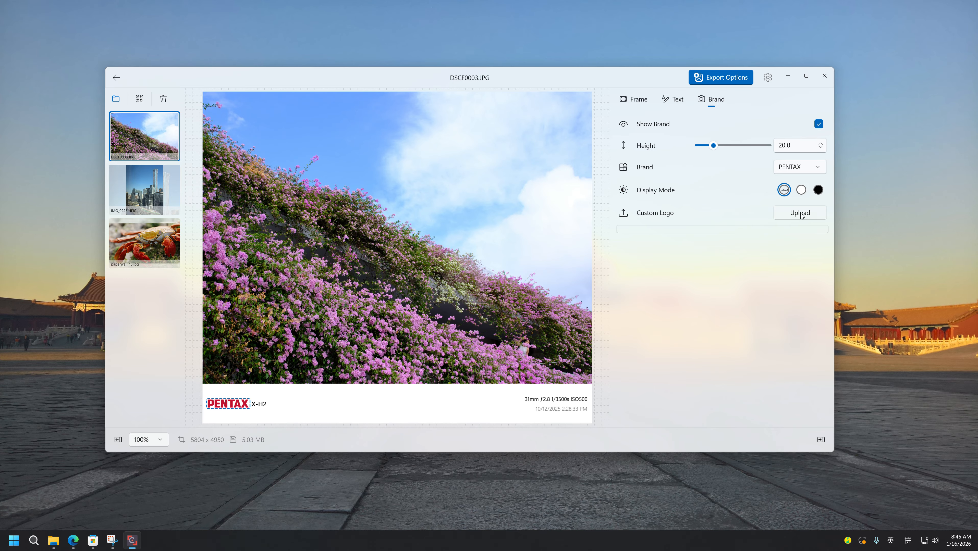
# - Check the file types accepted for a custom logo upload and leave without choosing a file
pyautogui.click(801, 216)
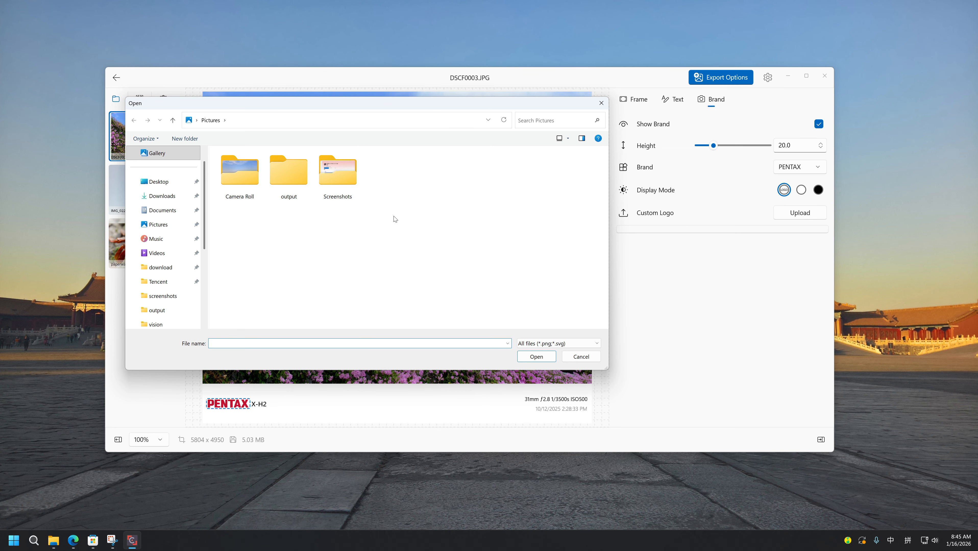
pyautogui.click(559, 343)
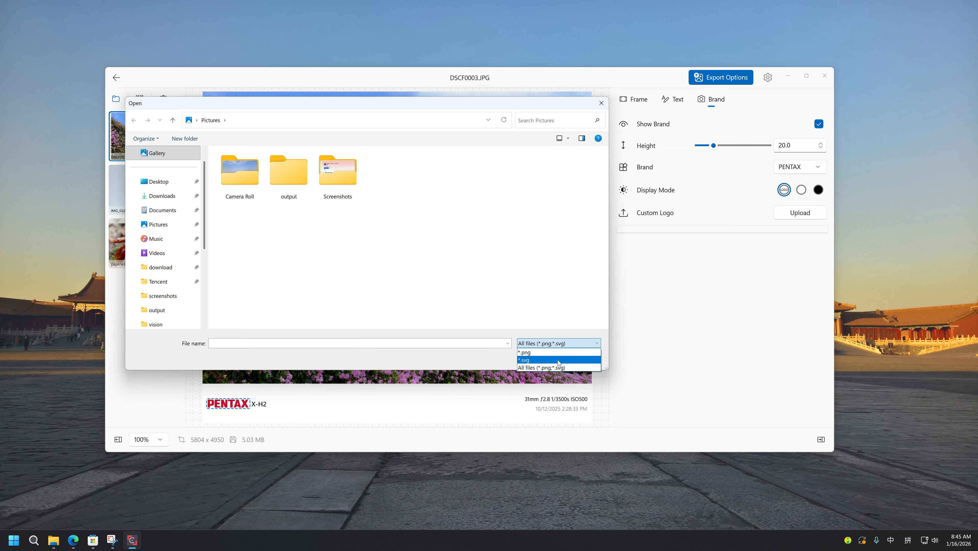
pyautogui.click(600, 104)
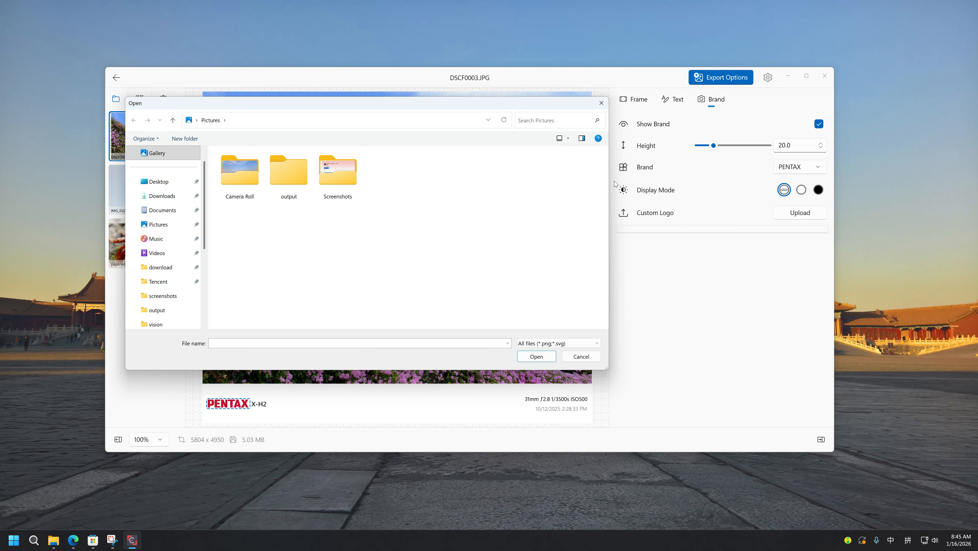
pyautogui.click(599, 104)
# - Set the photo's brand to OnePlus
pyautogui.click(797, 166)
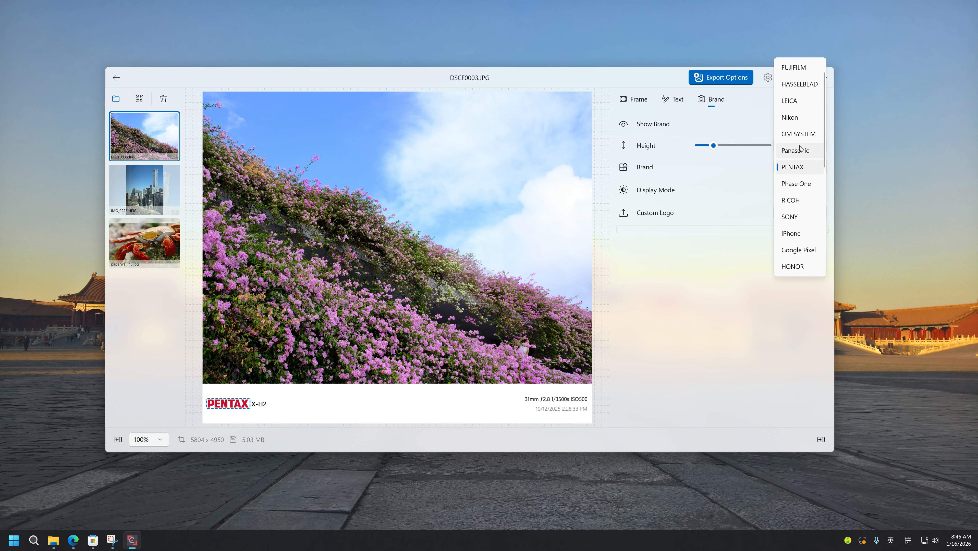
pyautogui.scroll(-5, 800, 149)
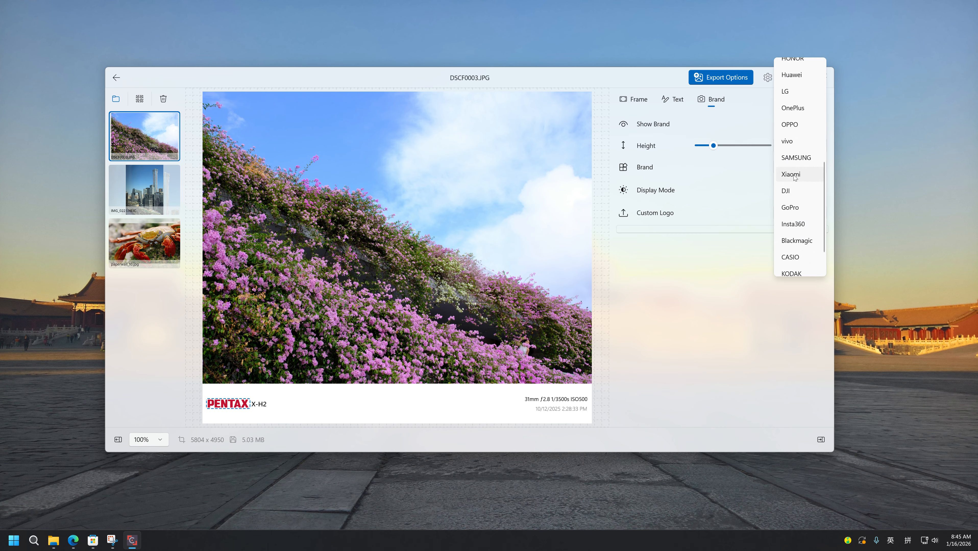
pyautogui.scroll(-2, 797, 241)
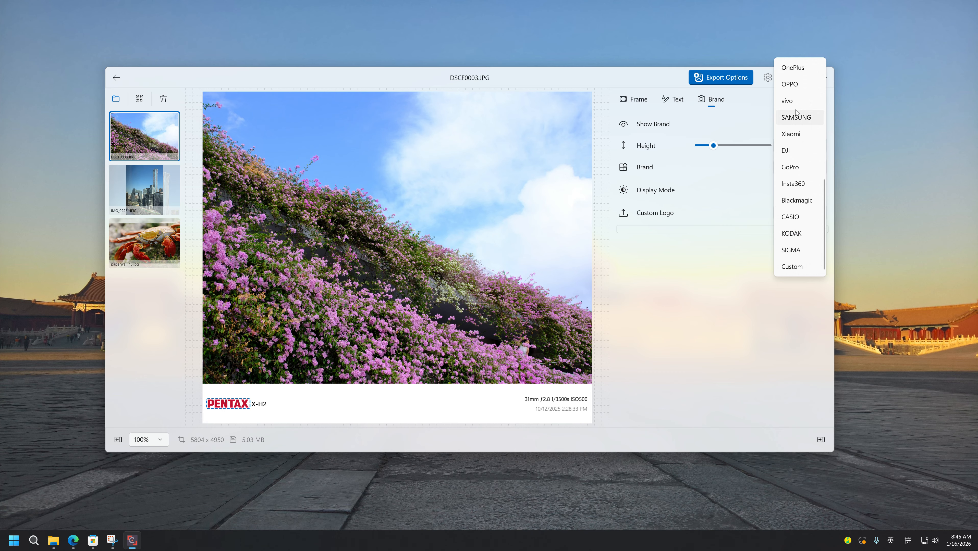
pyautogui.click(795, 72)
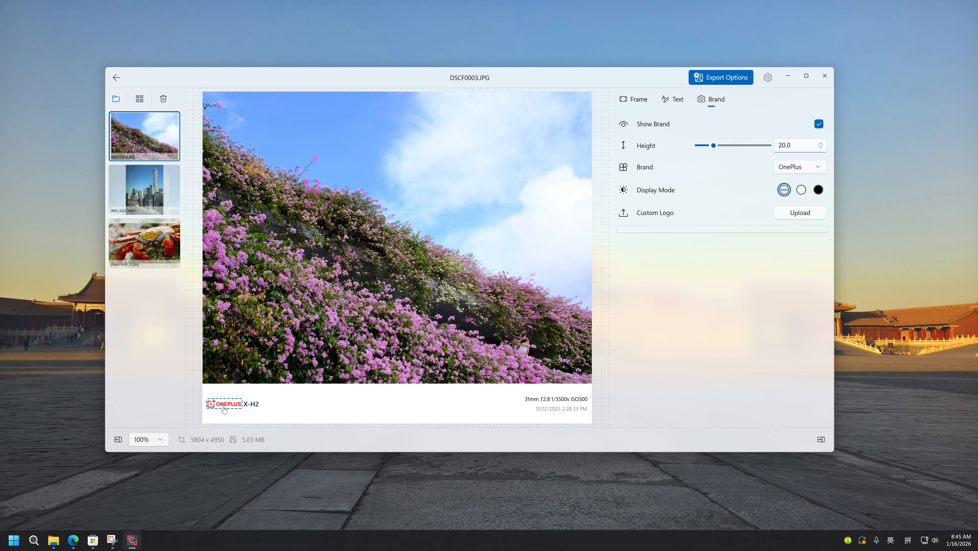
# - Append "just" to the date and time text in the photo's caption
pyautogui.click(258, 409)
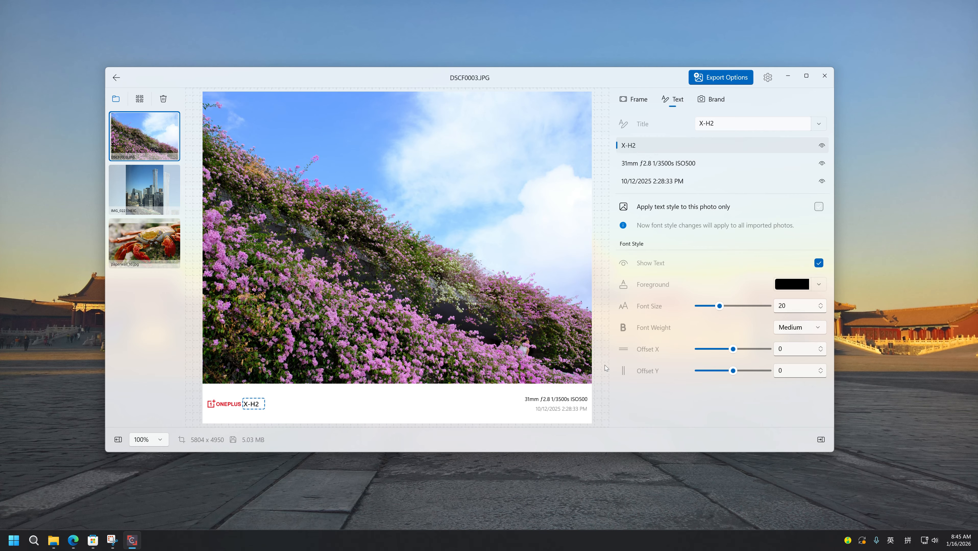
pyautogui.click(635, 165)
pyautogui.click(664, 181)
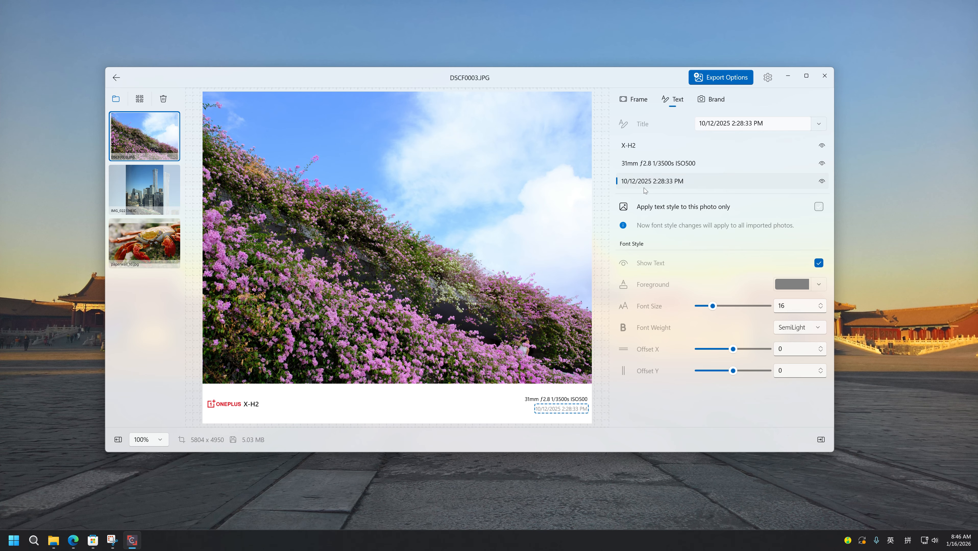
pyautogui.click(787, 123)
pyautogui.write('just')
pyautogui.click(676, 126)
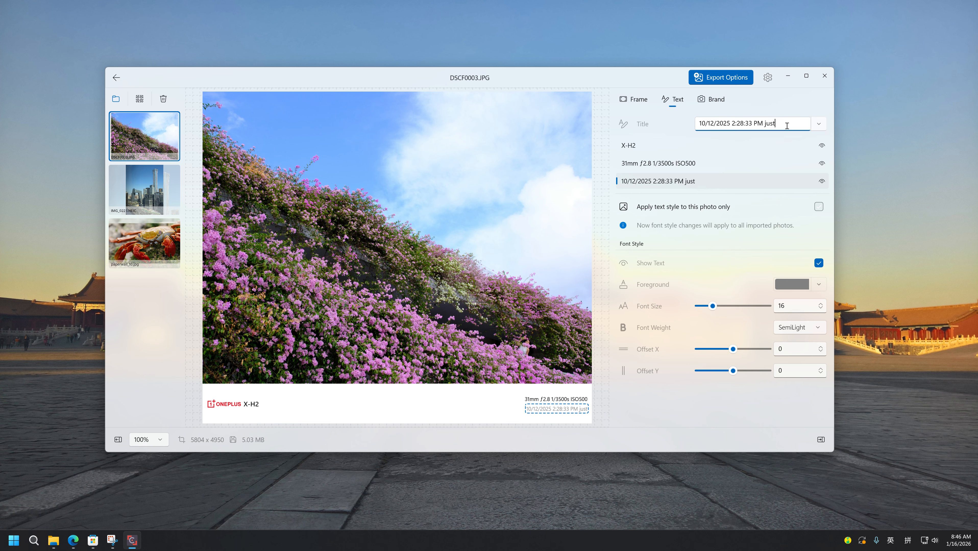
# - Replace the caption's date text with the EXIF long-date version, "Sunday, October 12, 2025 2:28:33 PM"
pyautogui.click(819, 124)
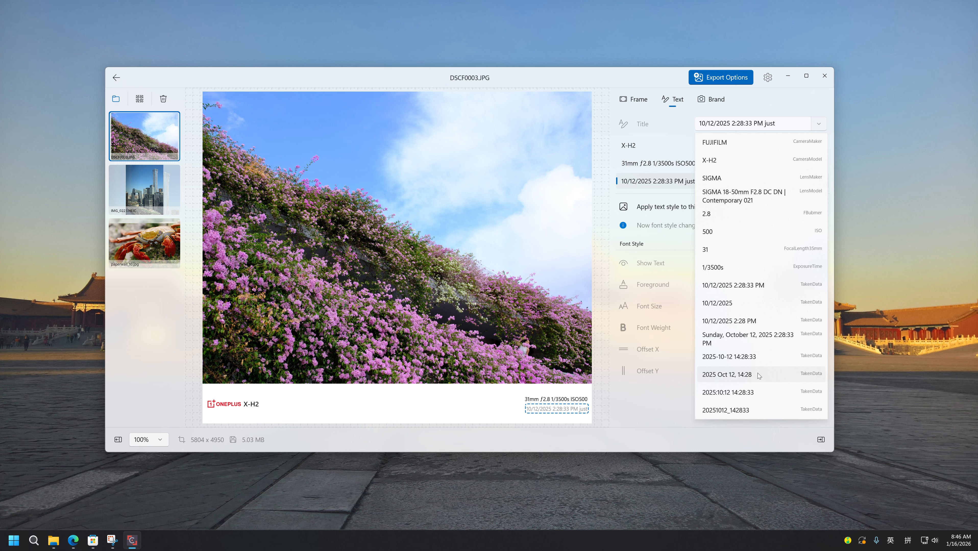
pyautogui.click(719, 341)
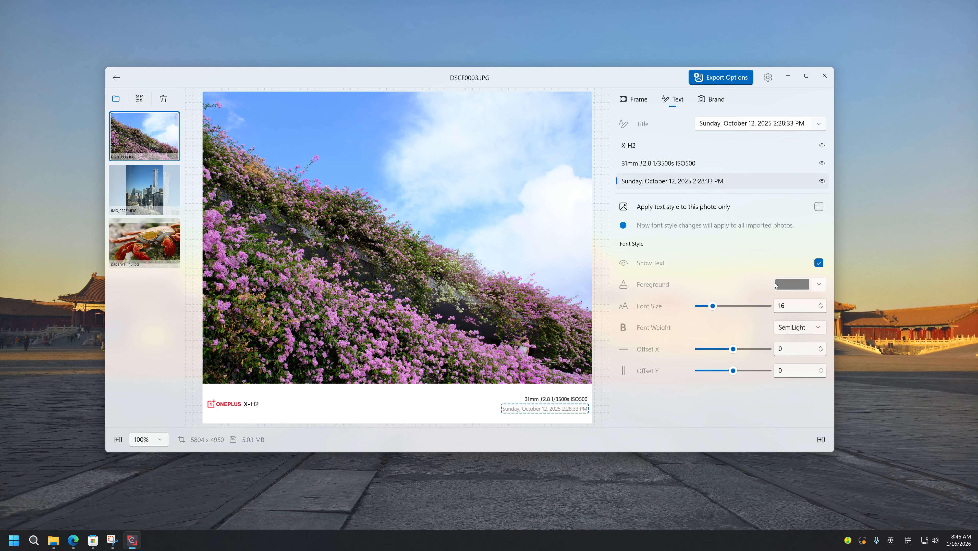
# - Toggle the date caption's visibility off and back on twice
pyautogui.click(818, 263)
pyautogui.click(818, 263)
pyautogui.click(818, 263)
pyautogui.click(818, 263)
# - Change the date caption's foreground colour to dark red and its font size to 15
pyautogui.click(818, 284)
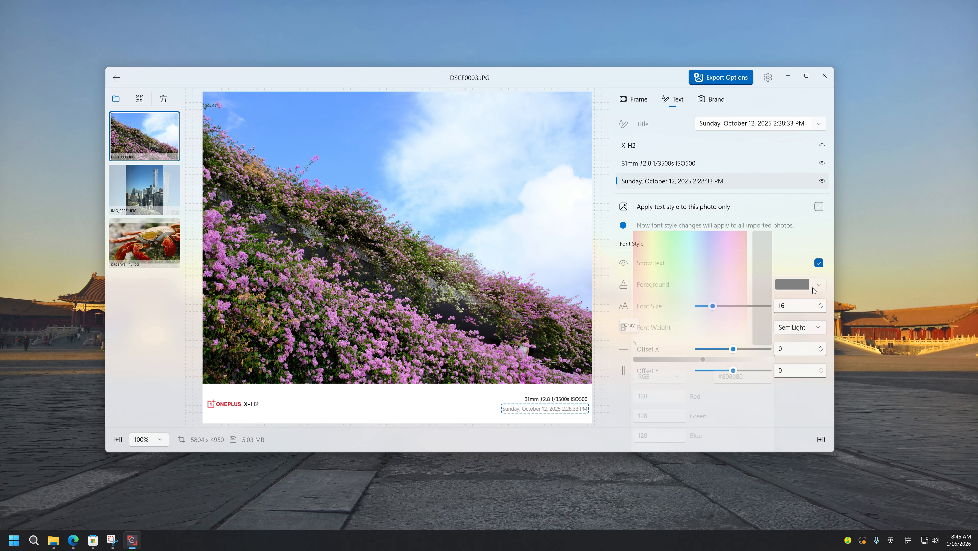
pyautogui.click(743, 232)
pyautogui.click(782, 223)
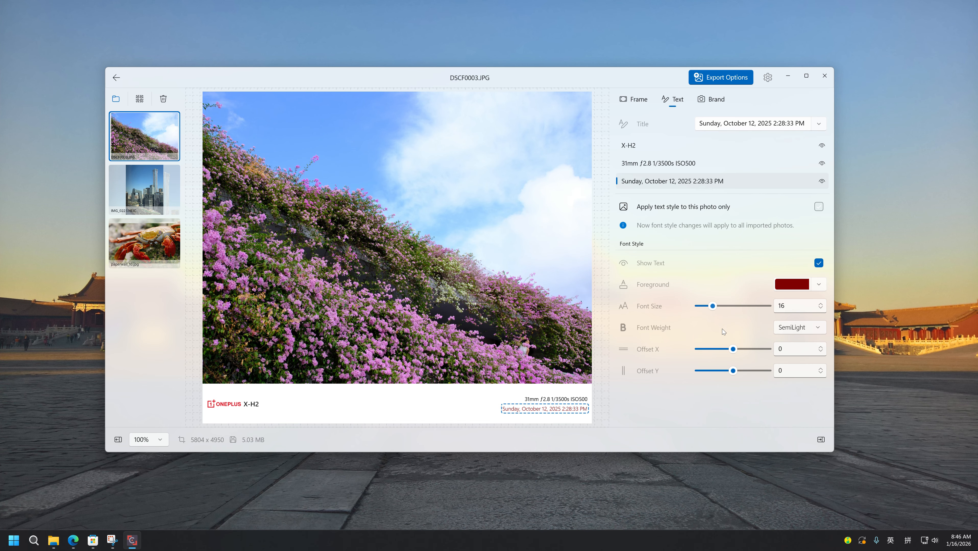
pyautogui.moveTo(713, 307); pyautogui.dragTo(710, 305)
# - Try offsetting the date caption by -20 in both X and Y, and return both offsets to 0
pyautogui.moveTo(733, 349); pyautogui.dragTo(671, 360)
pyautogui.moveTo(735, 371); pyautogui.dragTo(646, 359)
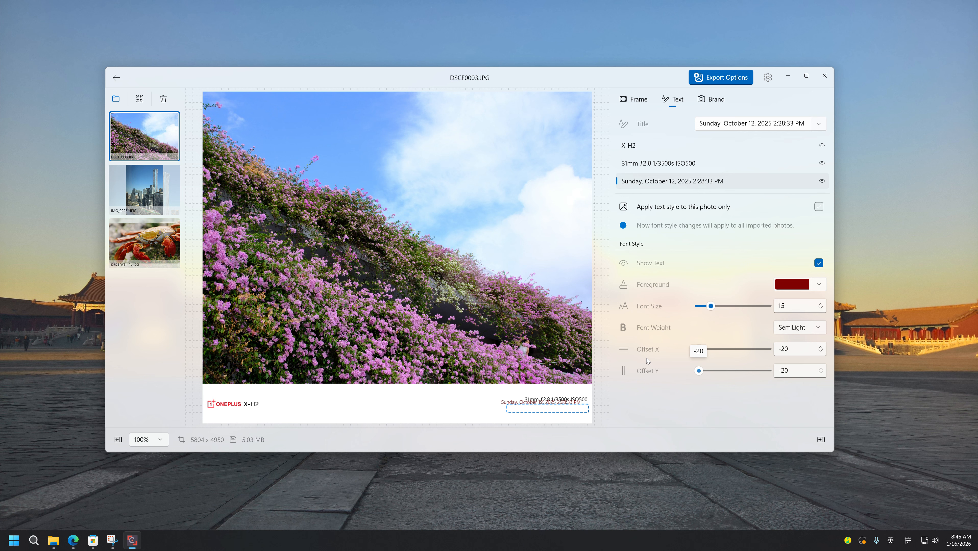
pyautogui.click(794, 370)
pyautogui.write('0')
pyautogui.click(798, 350)
pyautogui.write('0')
pyautogui.click(745, 422)
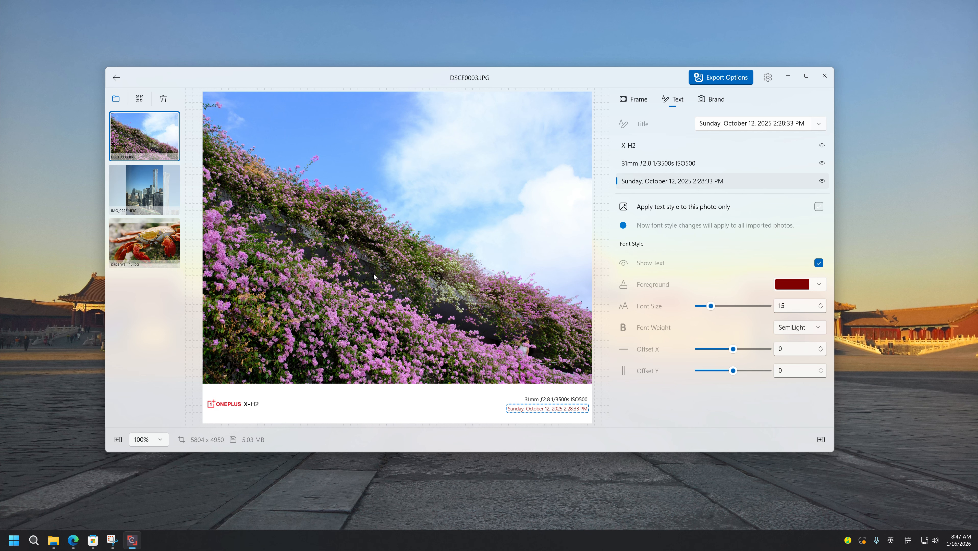
# - Check the caption style on IMG_0223.HEIC and close Shot Scene
pyautogui.click(162, 190)
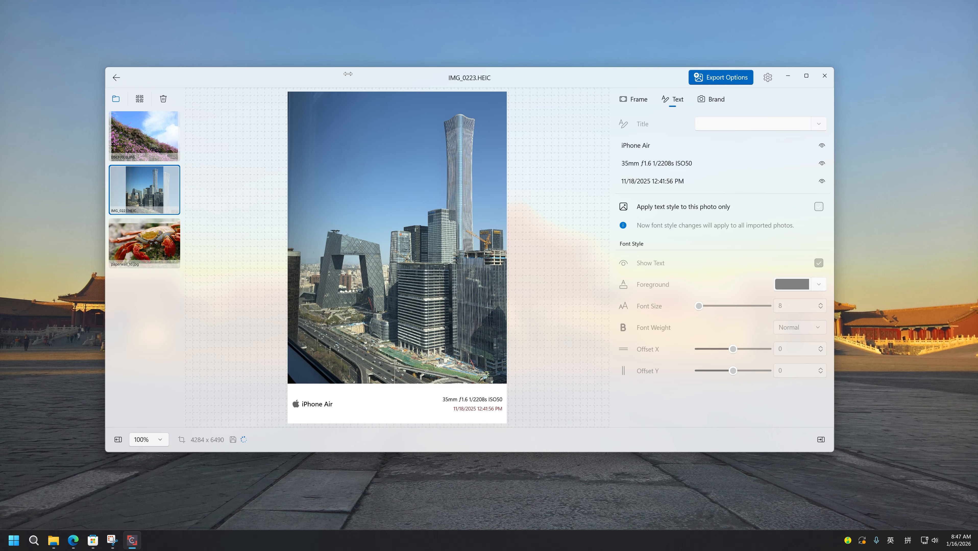
pyautogui.hotkey('alt', 'F4')
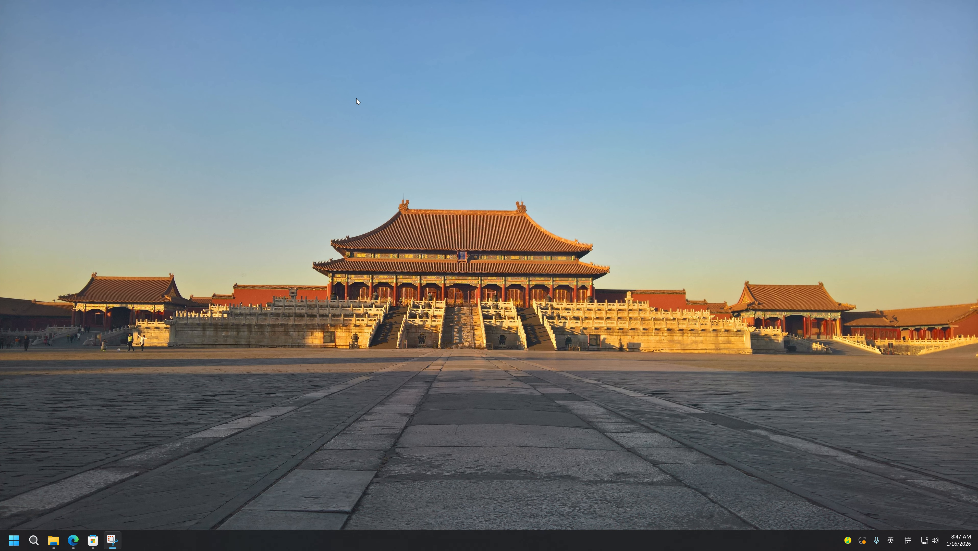
# - Relaunch Shot Scene from its Microsoft Store page and minimize the store window
pyautogui.click(13, 540)
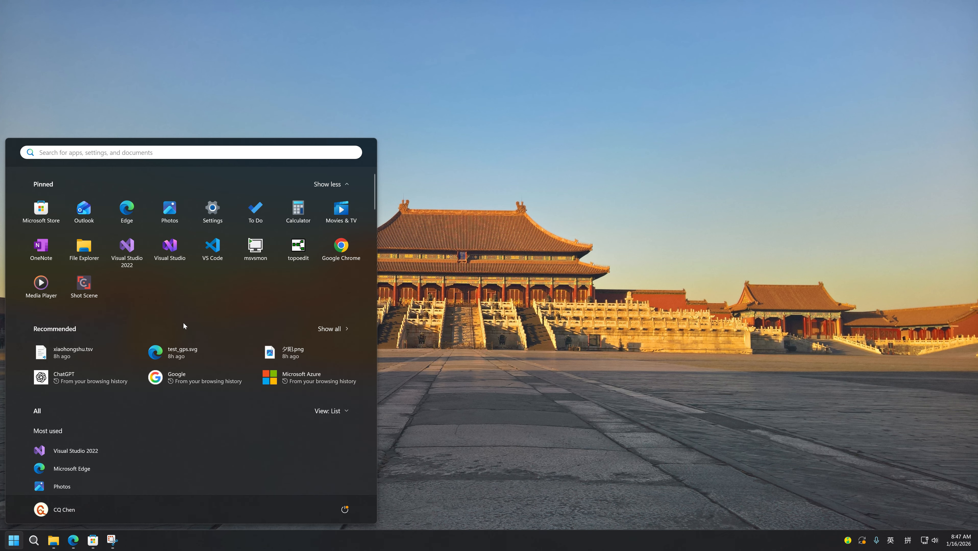
pyautogui.click(73, 110)
pyautogui.click(93, 541)
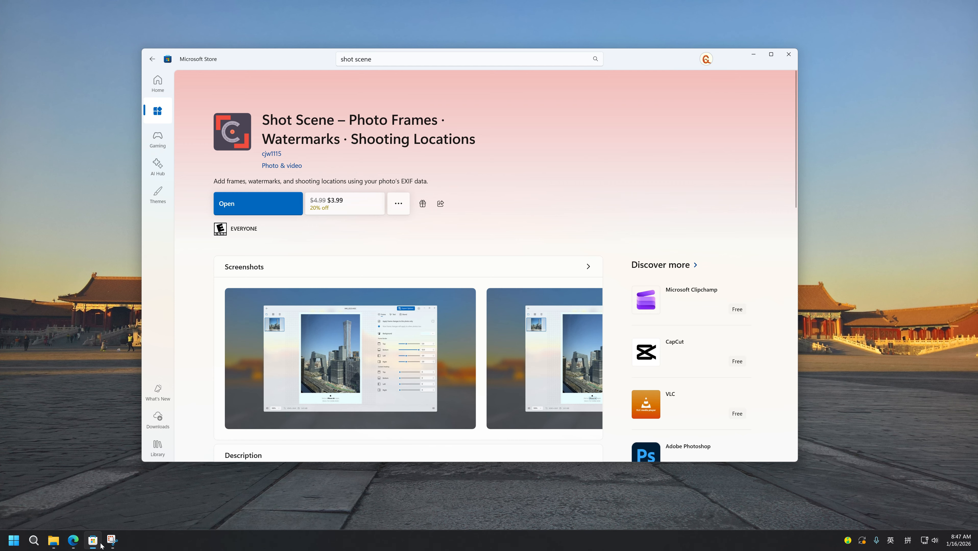
pyautogui.click(236, 194)
pyautogui.click(754, 63)
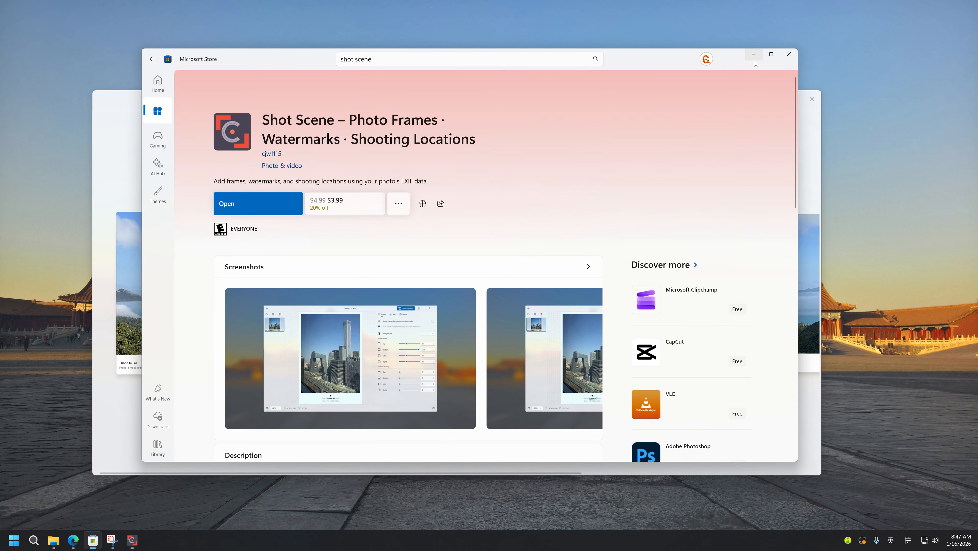
pyautogui.click(753, 57)
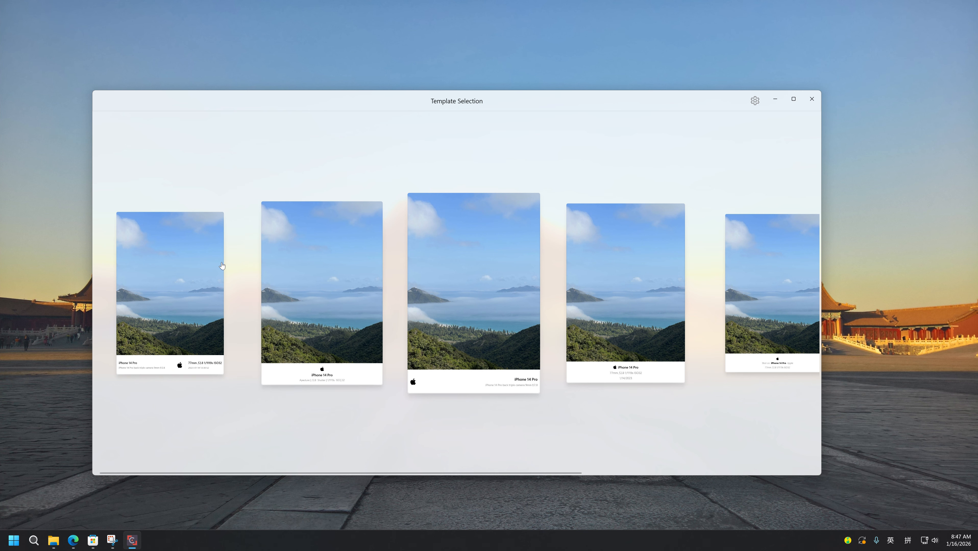
# - Choose the template with the centred logo above the model and shooting data, and import DSCF0003.JPG, IMG_0223.HEIC and paperwall_10.jpg
pyautogui.click(355, 297)
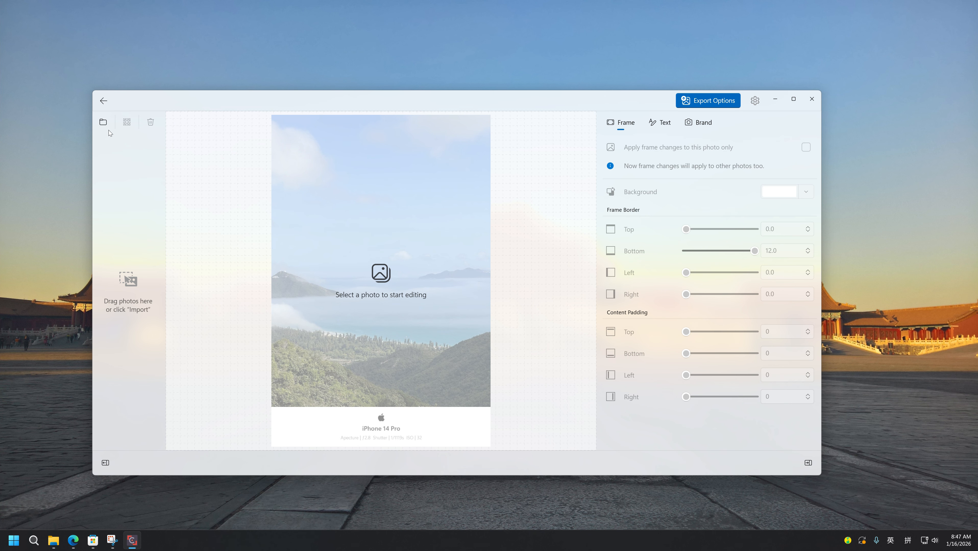
pyautogui.click(103, 122)
pyautogui.click(363, 195)
pyautogui.keyDown('shift'); pyautogui.click(454, 171); pyautogui.keyUp('shift')
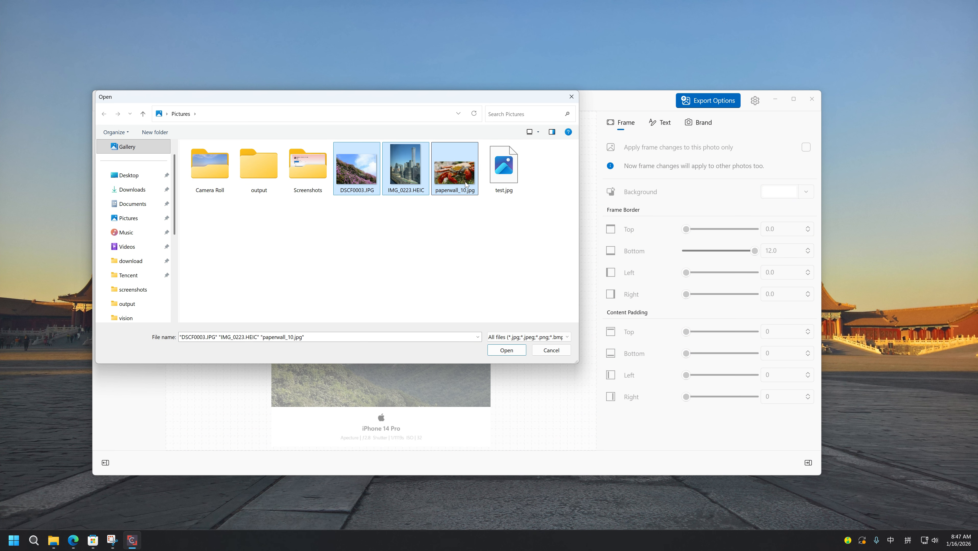
pyautogui.click(506, 350)
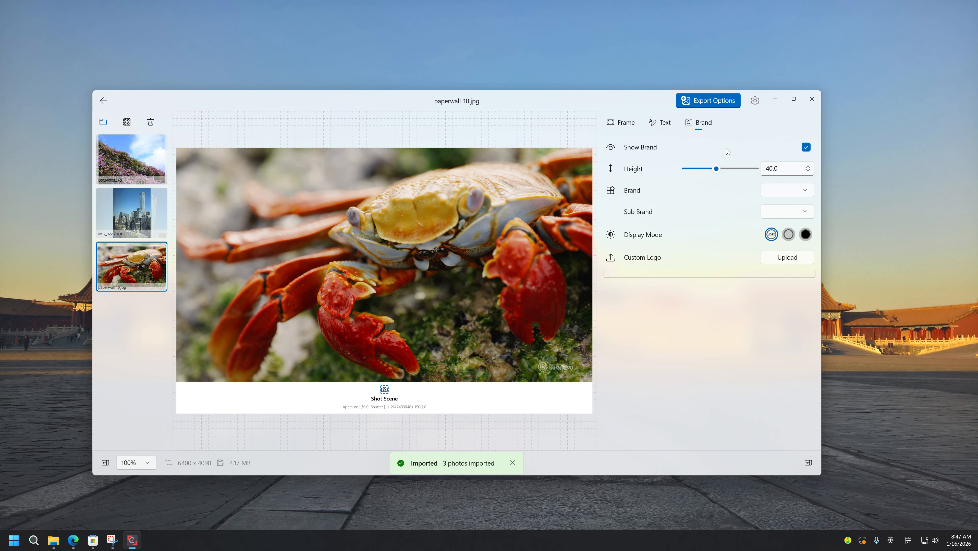
# - Set the brand of paperwall_10.jpg to SONY with the α (Alpha) sub brand
pyautogui.click(805, 192)
pyautogui.scroll(1, 784, 202)
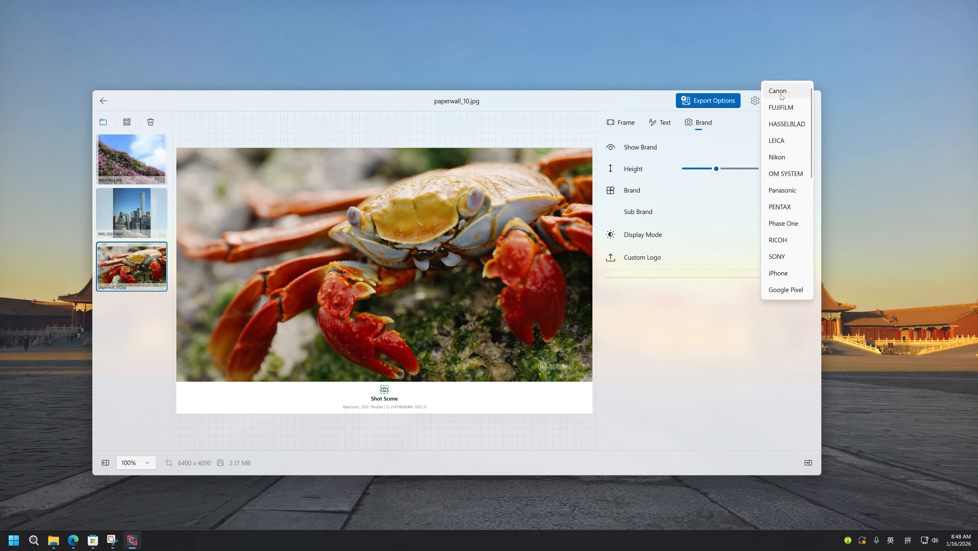
pyautogui.click(793, 257)
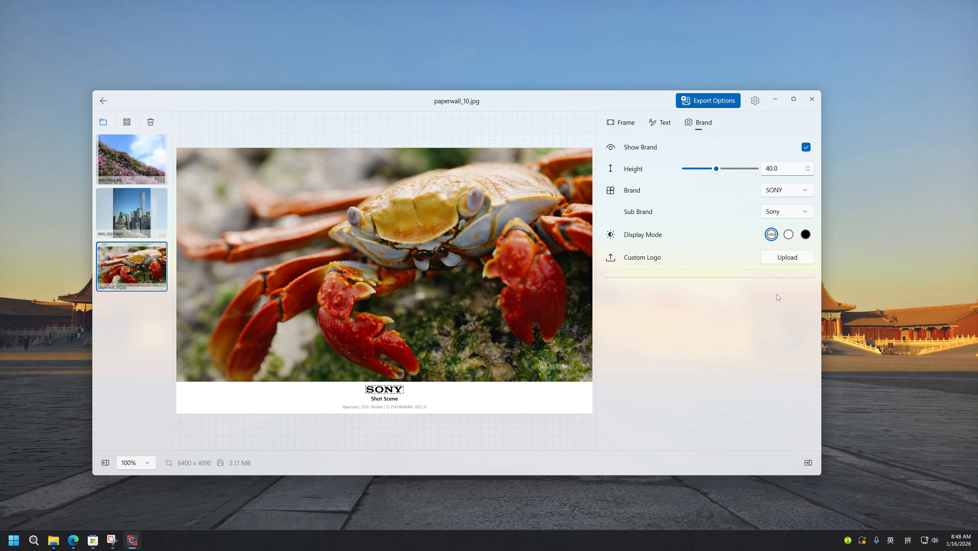
pyautogui.click(806, 212)
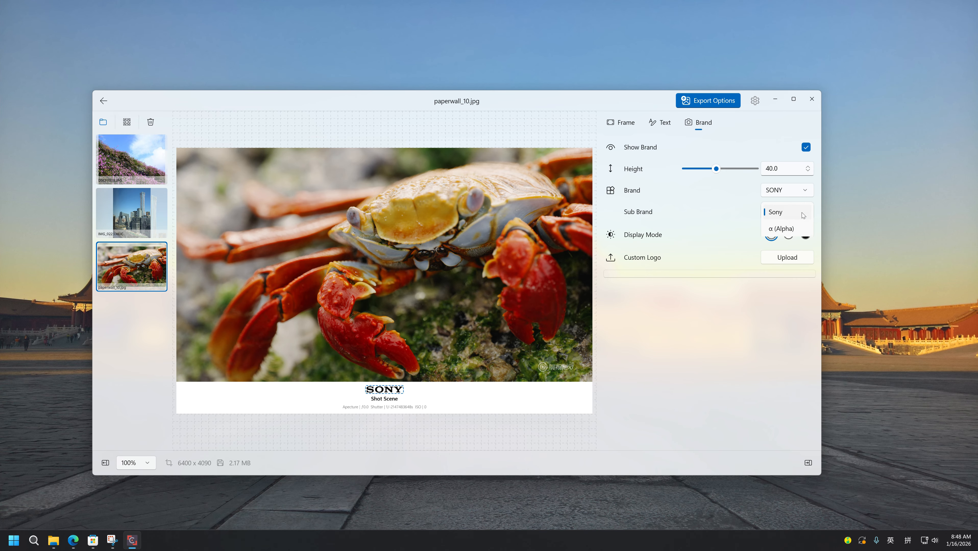
pyautogui.click(779, 231)
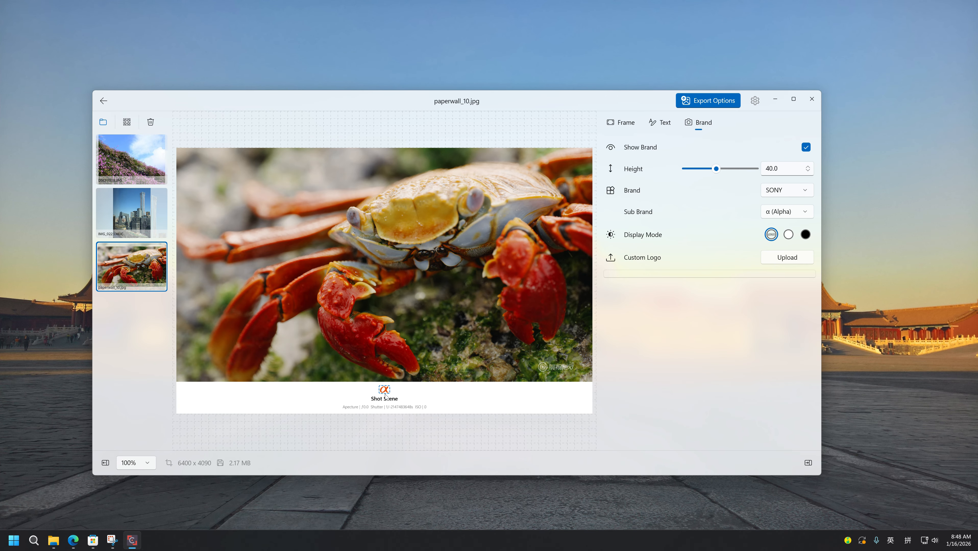
# - Switch to the DSCF0003.JPG photo and view the export quality setting in the app settings
pyautogui.click(131, 155)
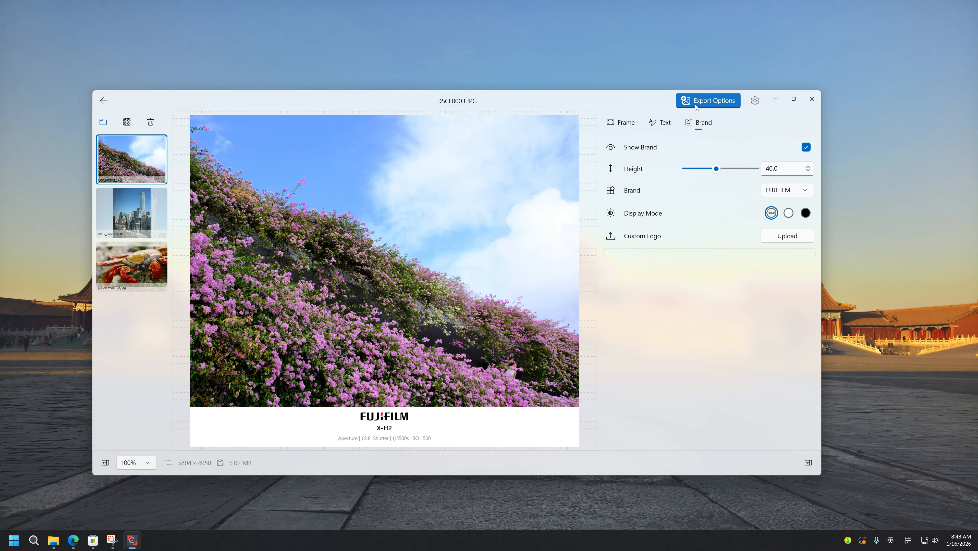
pyautogui.moveTo(459, 100); pyautogui.dragTo(464, 87)
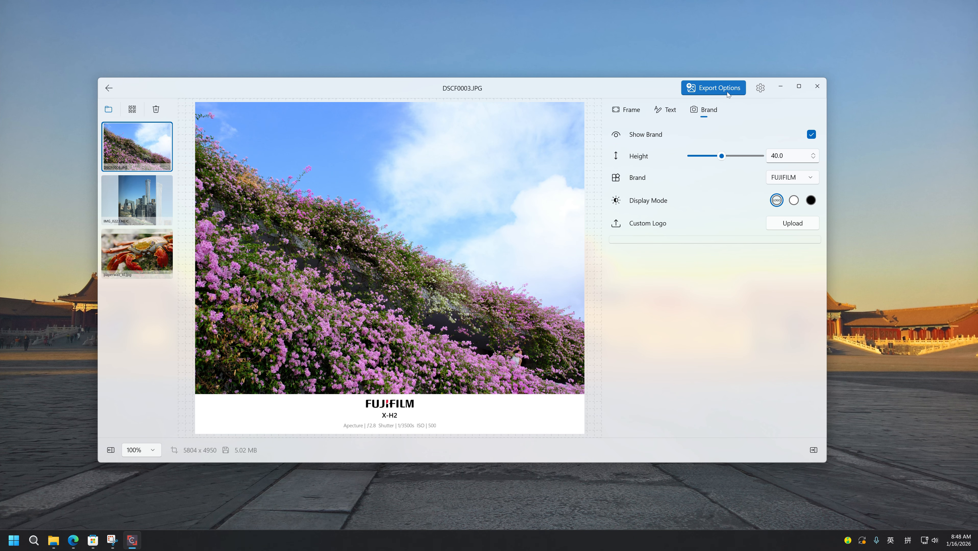
pyautogui.click(761, 88)
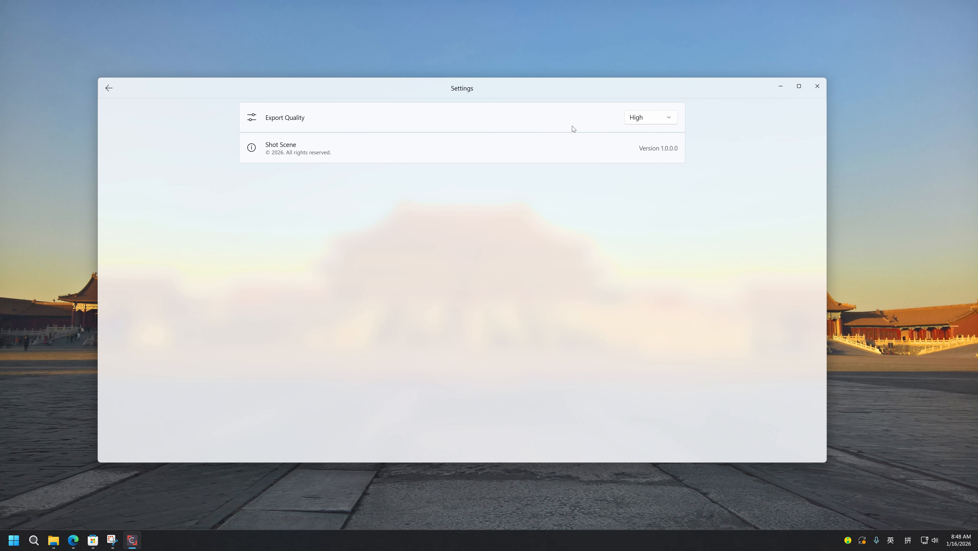
pyautogui.click(109, 88)
pyautogui.click(760, 88)
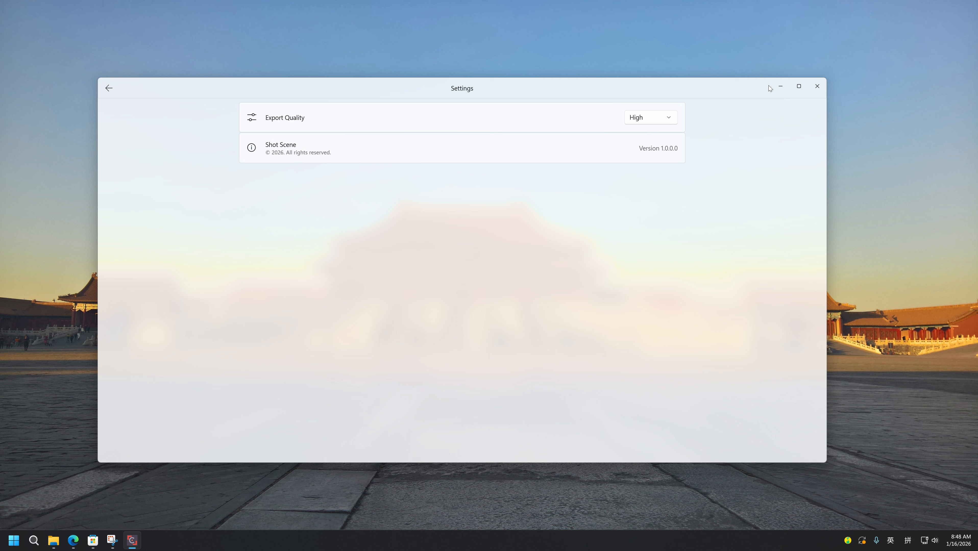
# - Switch the export quality to Maximum and back to High, and return to the editor
pyautogui.click(645, 120)
pyautogui.click(653, 101)
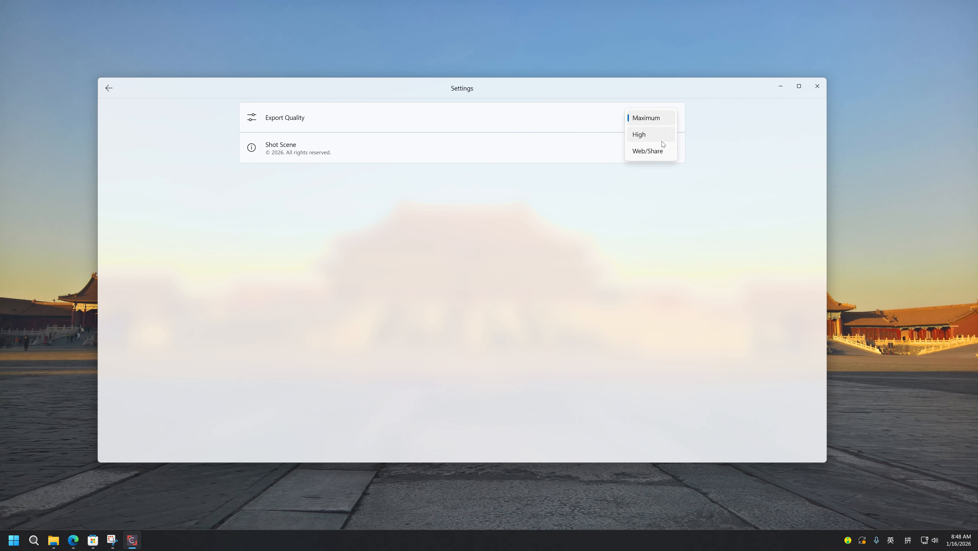
pyautogui.click(662, 140)
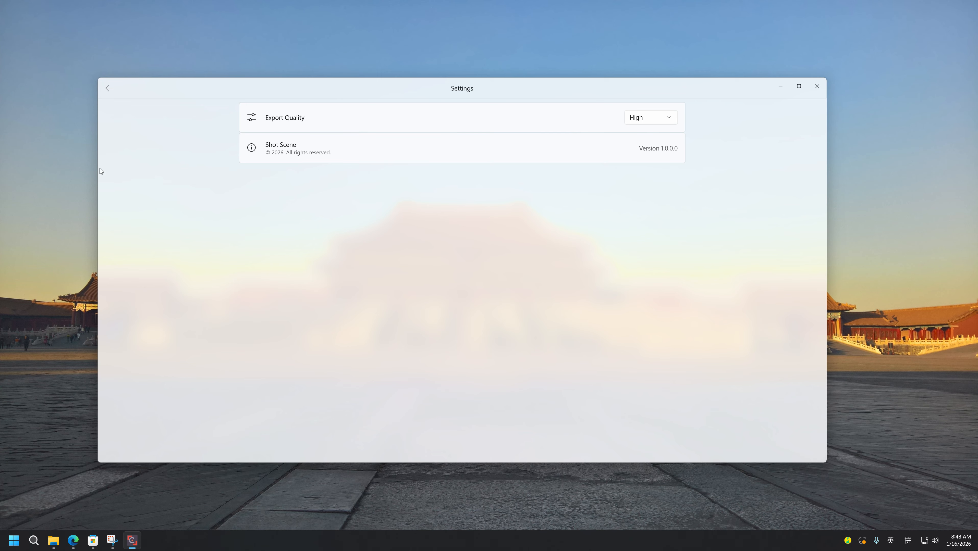
pyautogui.click(107, 83)
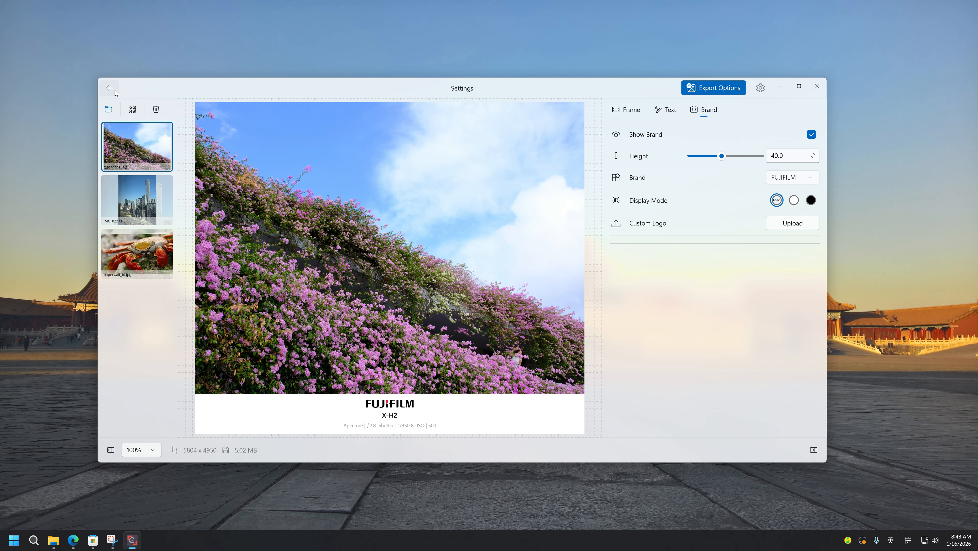
# - Export all imported photos to the output folder inside Pictures
pyautogui.click(701, 92)
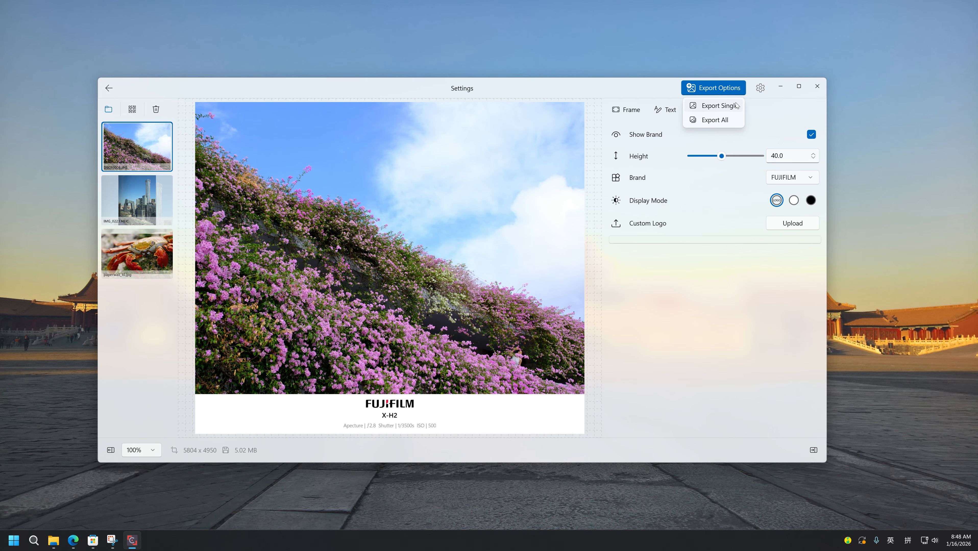
pyautogui.click(716, 110)
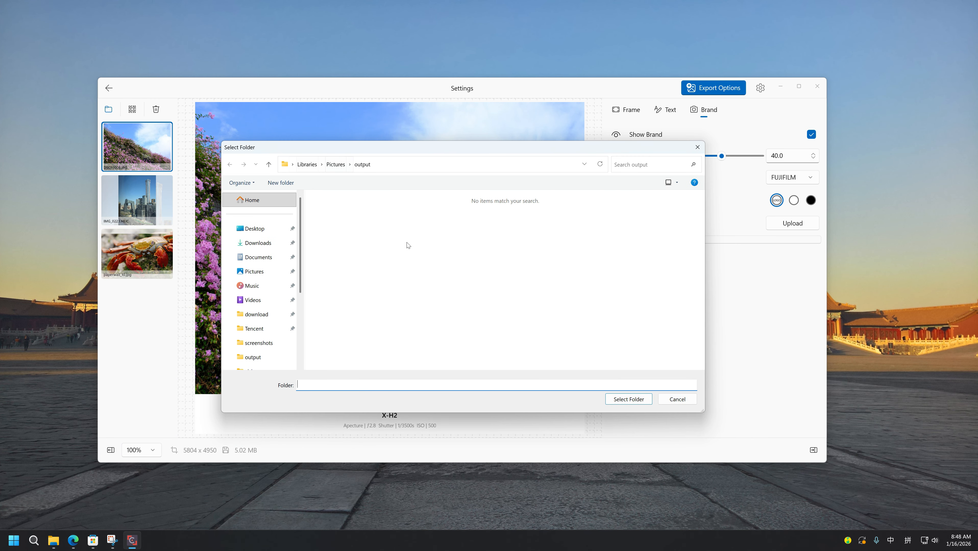
pyautogui.click(447, 166)
pyautogui.click(413, 239)
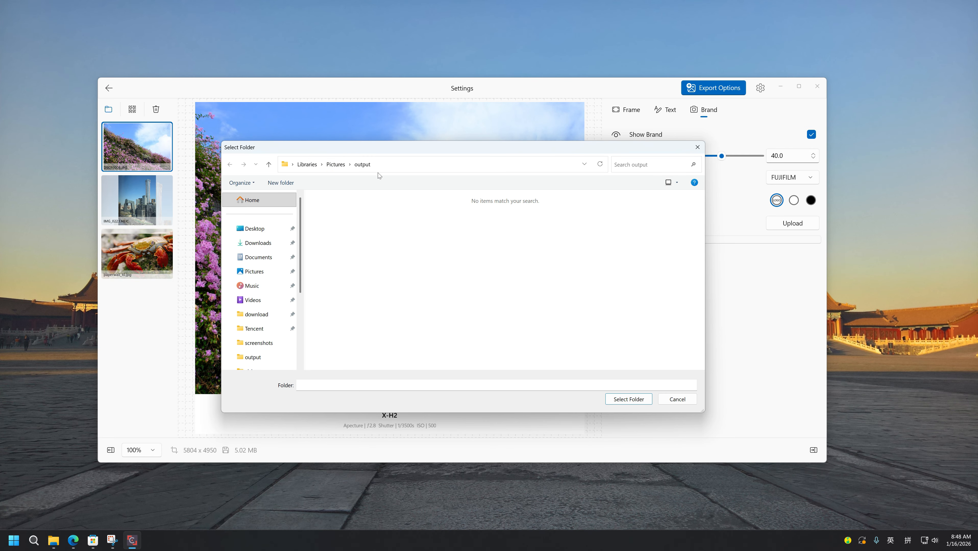
pyautogui.click(631, 401)
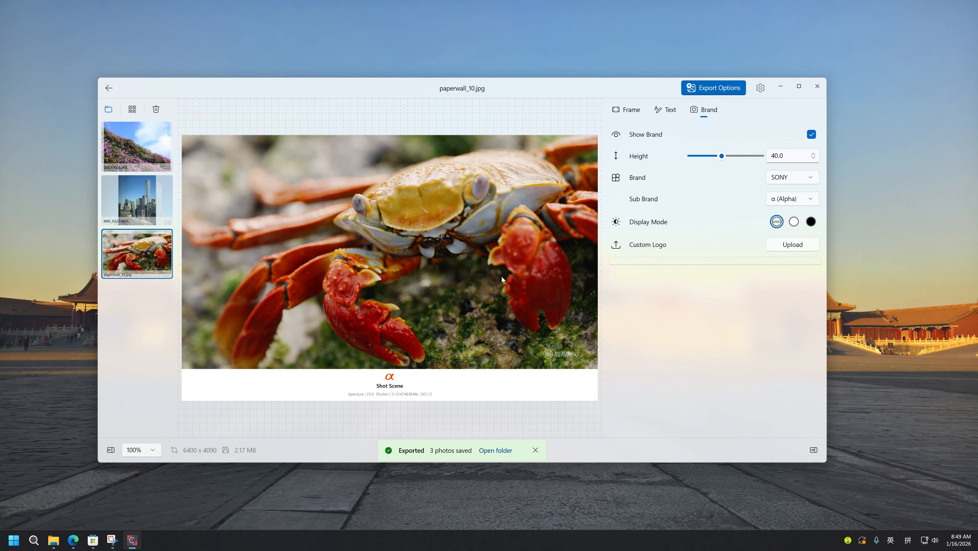
# - Open the export folder and review the three framed photos in the image viewer, starting with DSCF0003_ShotScene.jpg
pyautogui.click(497, 450)
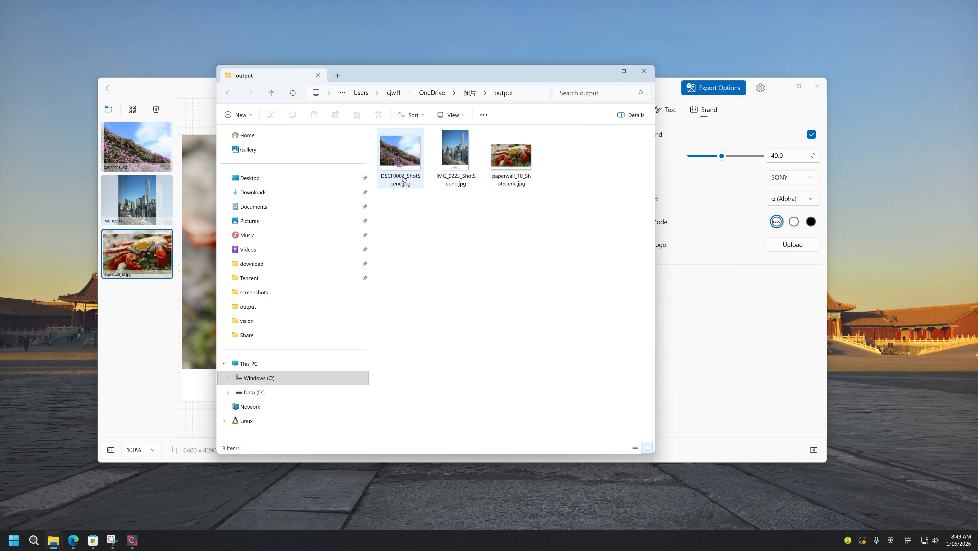
pyautogui.click(400, 164)
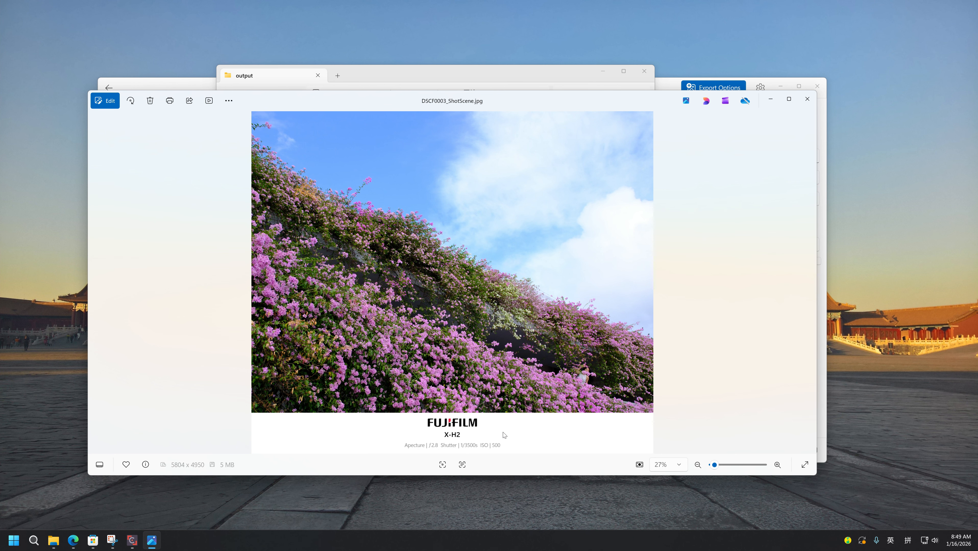
pyautogui.press('Right')
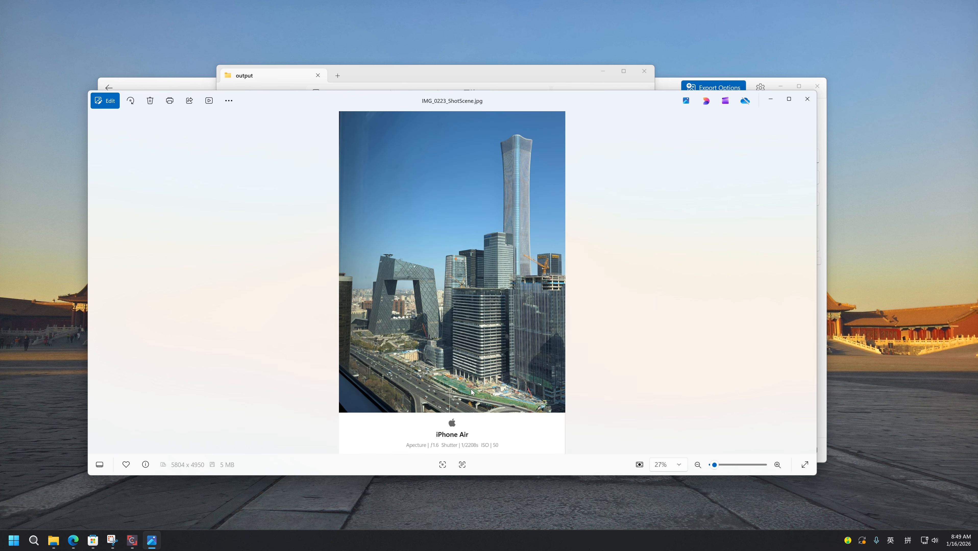
pyautogui.press('Right')
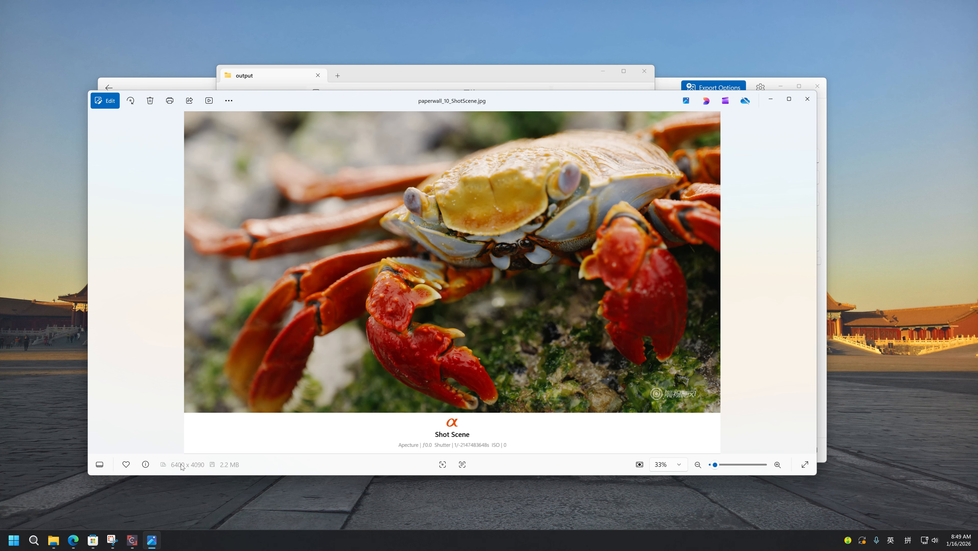
pyautogui.press('Right')
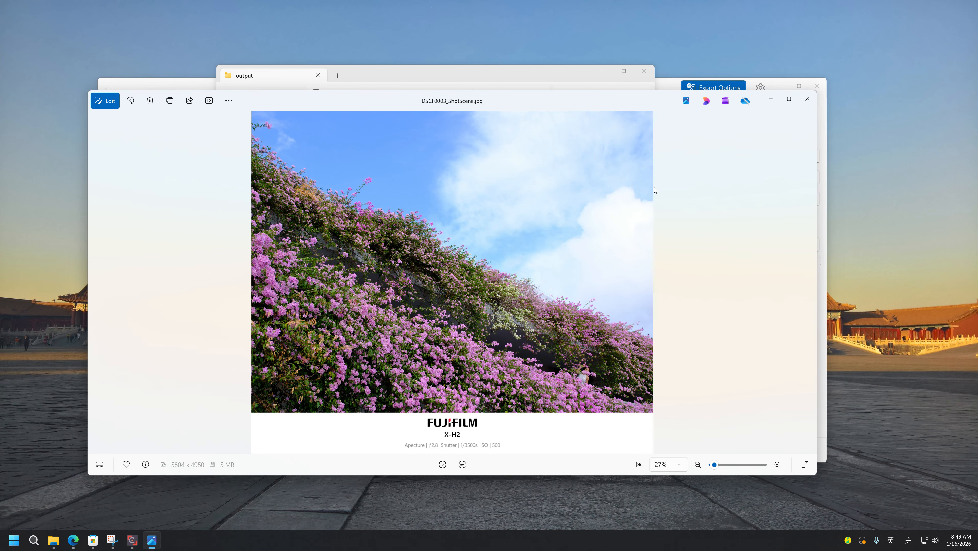
# - Return from the image viewer to Shot Scene and compare the framed DSCF0003.JPG and paperwall_10.jpg photos
pyautogui.click(770, 100)
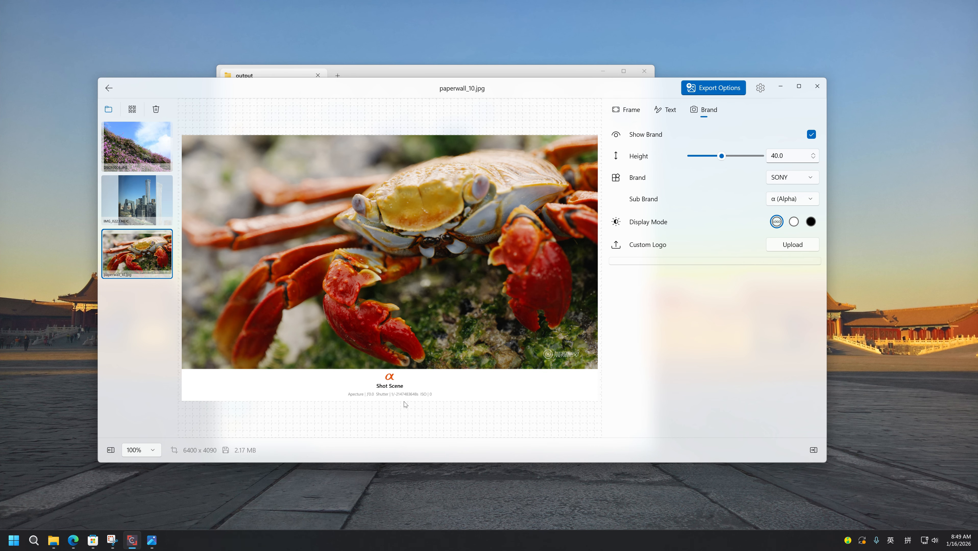
pyautogui.click(145, 144)
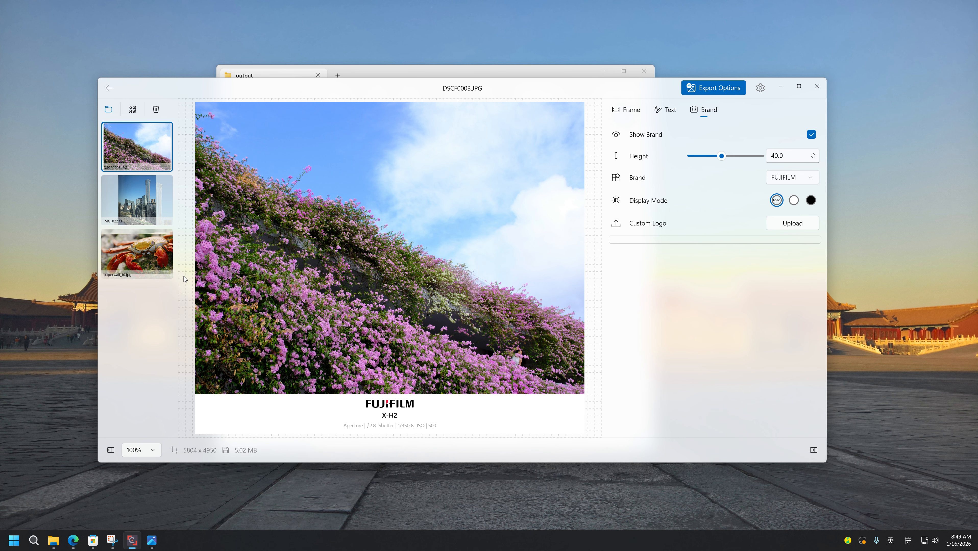
pyautogui.click(164, 266)
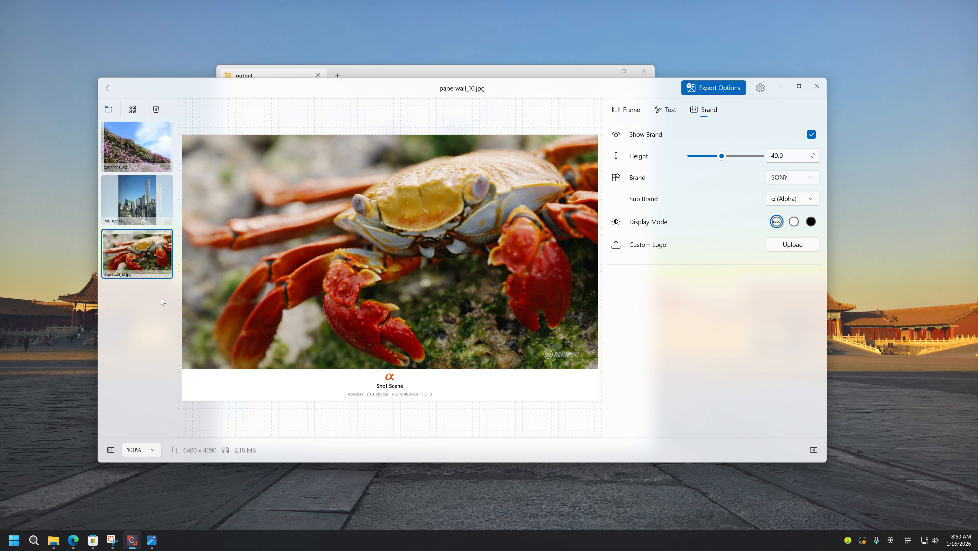
pyautogui.click(146, 156)
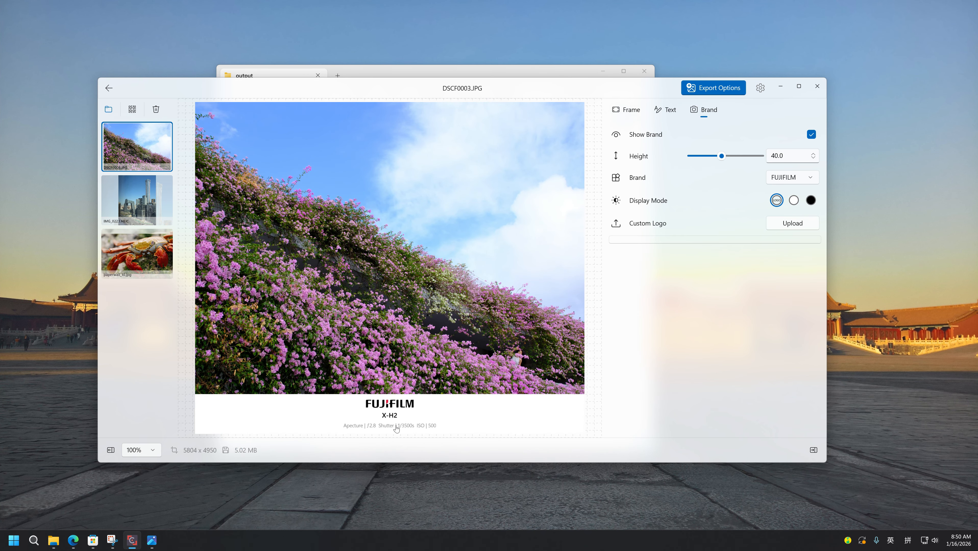
# - Select the aperture, shutter and ISO caption of DSCF0003.JPG and view the EXIF values offered for its title
pyautogui.click(393, 426)
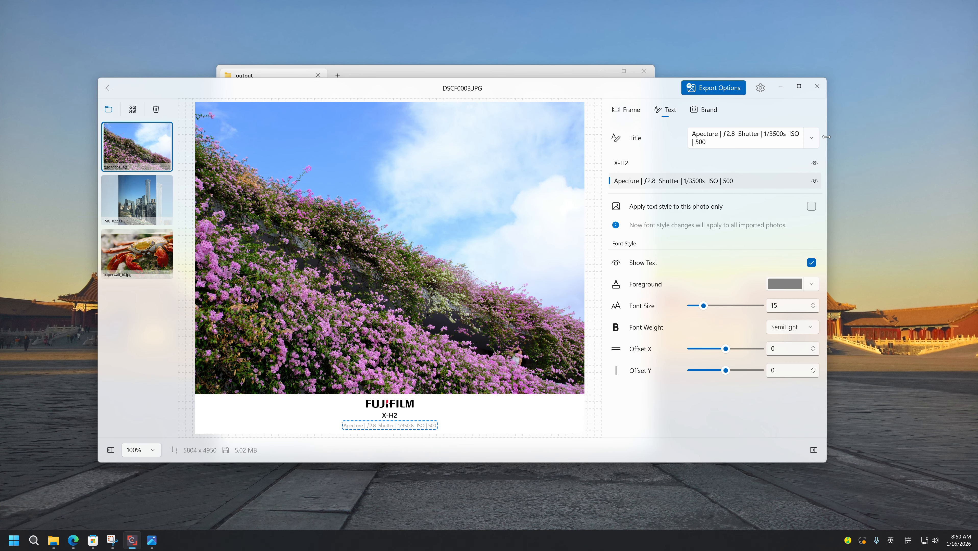
pyautogui.click(811, 139)
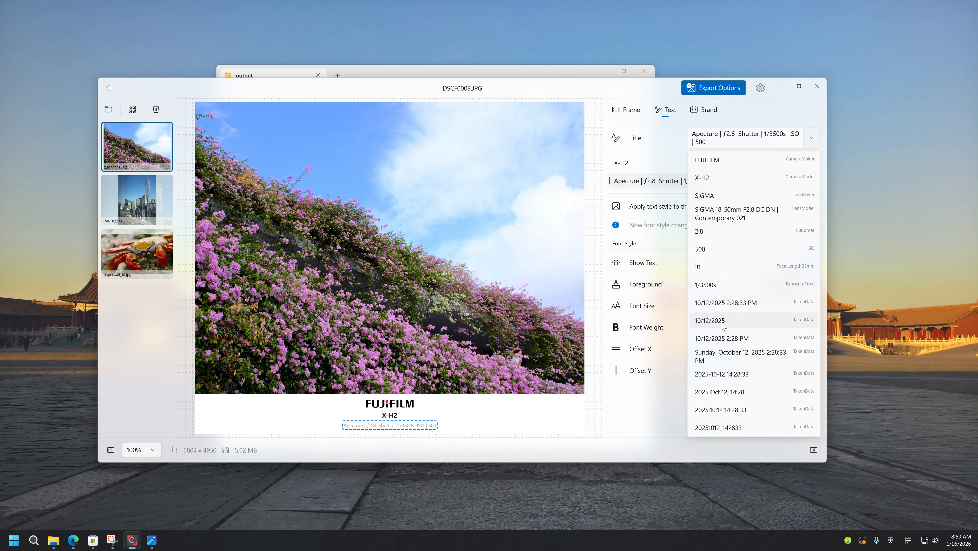
pyautogui.click(417, 305)
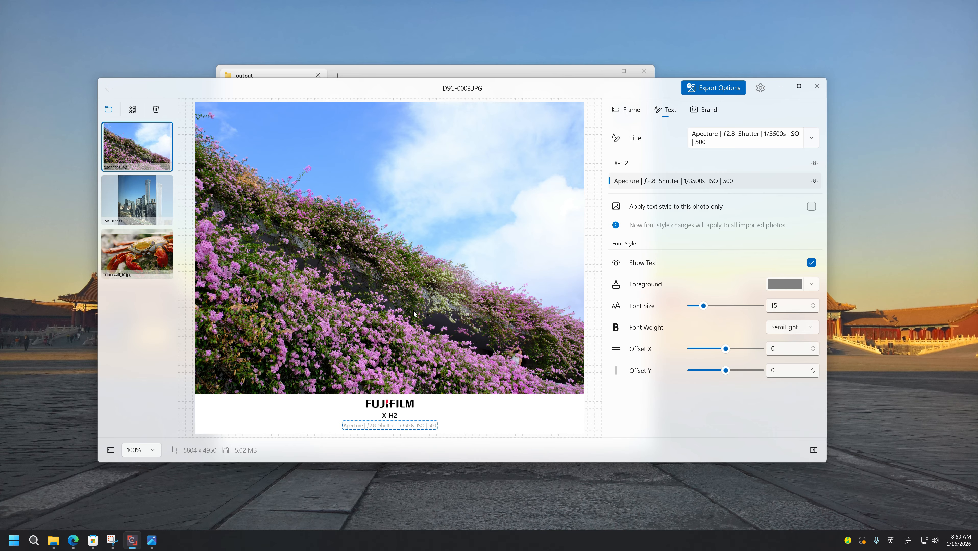
# - Try to replace the aperture, shutter and ISO caption of DSCF0003.JPG with custom text, and select the X-H2 caption
pyautogui.click(720, 138)
pyautogui.write('xx N')
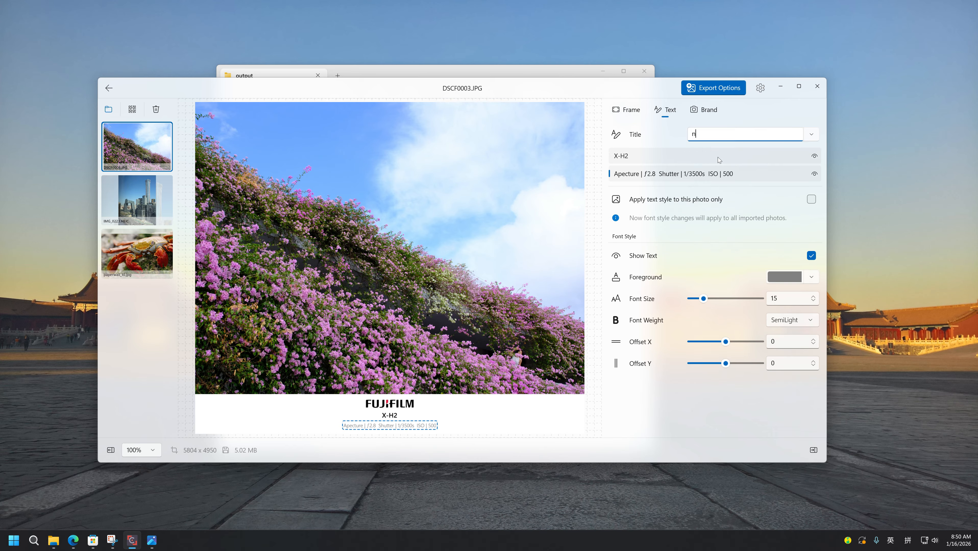
pyautogui.write(' XXX Y')
pyautogui.click(755, 154)
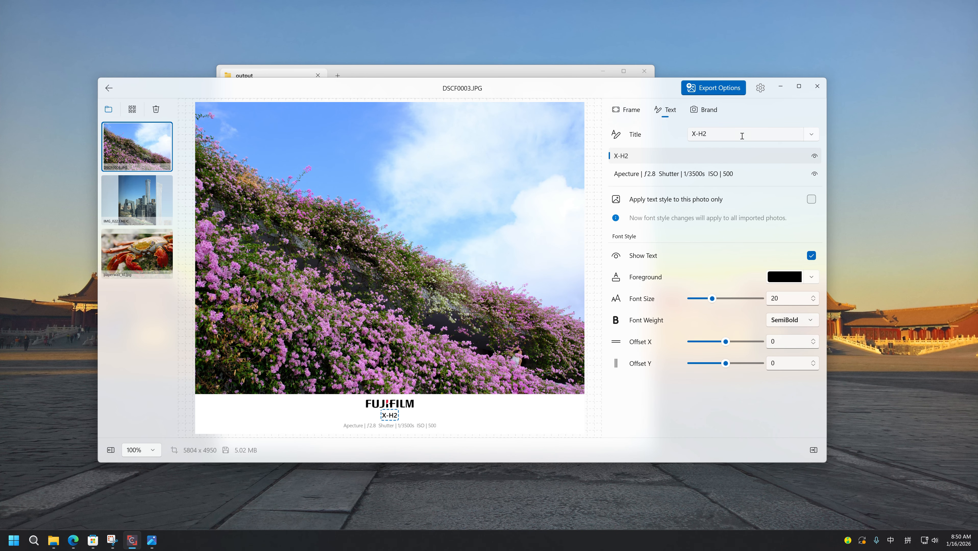
# - Replace the aperture, shutter and ISO caption of IMG_0223.HEIC with the photo's latitude, 39.905833
pyautogui.click(153, 209)
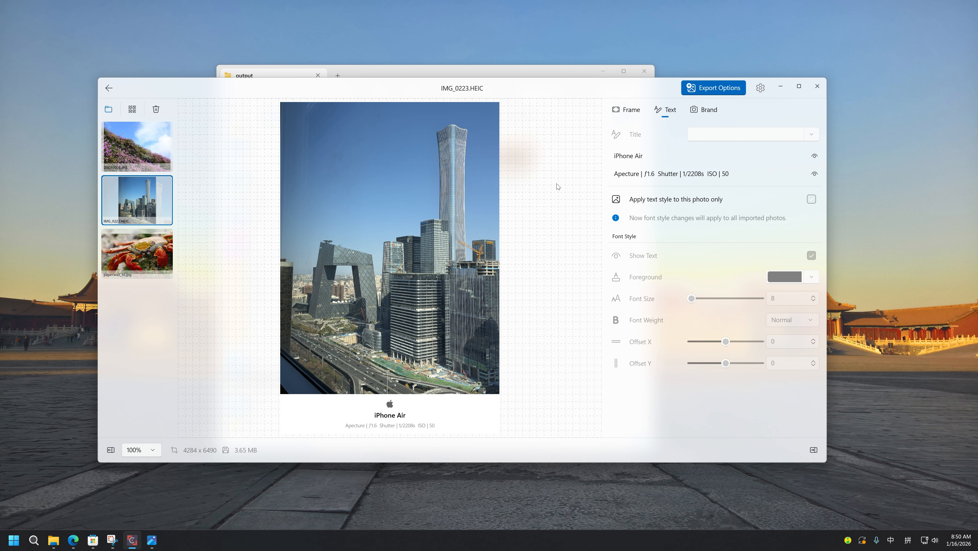
pyautogui.click(414, 432)
pyautogui.click(812, 140)
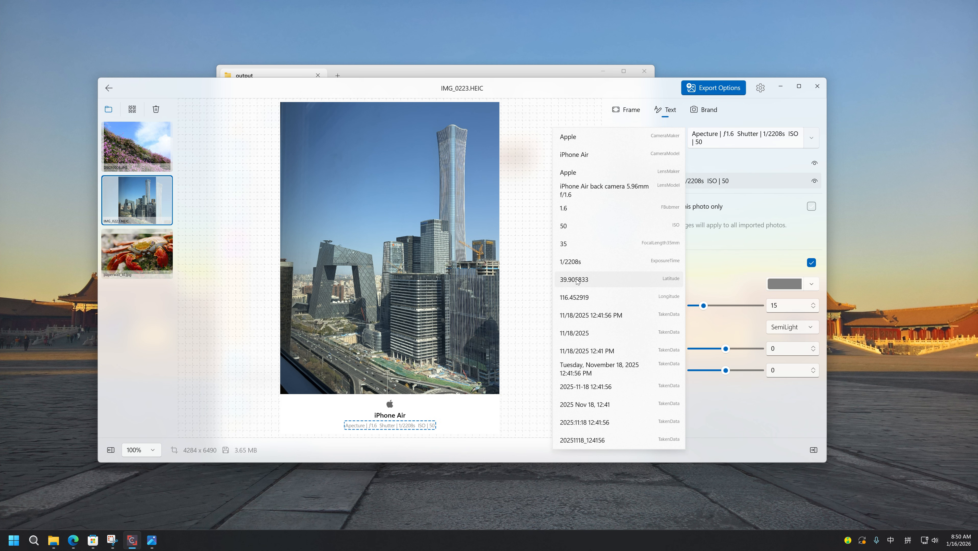
pyautogui.click(568, 281)
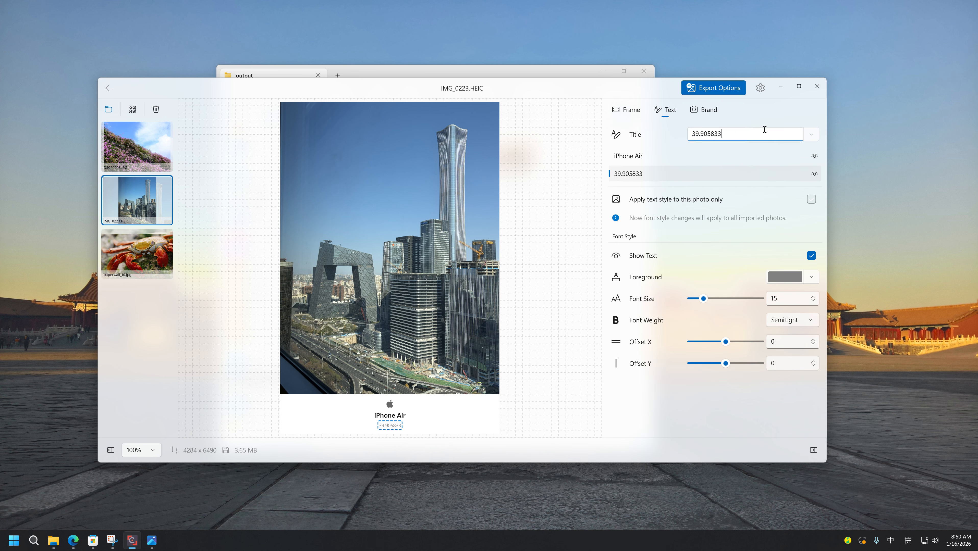